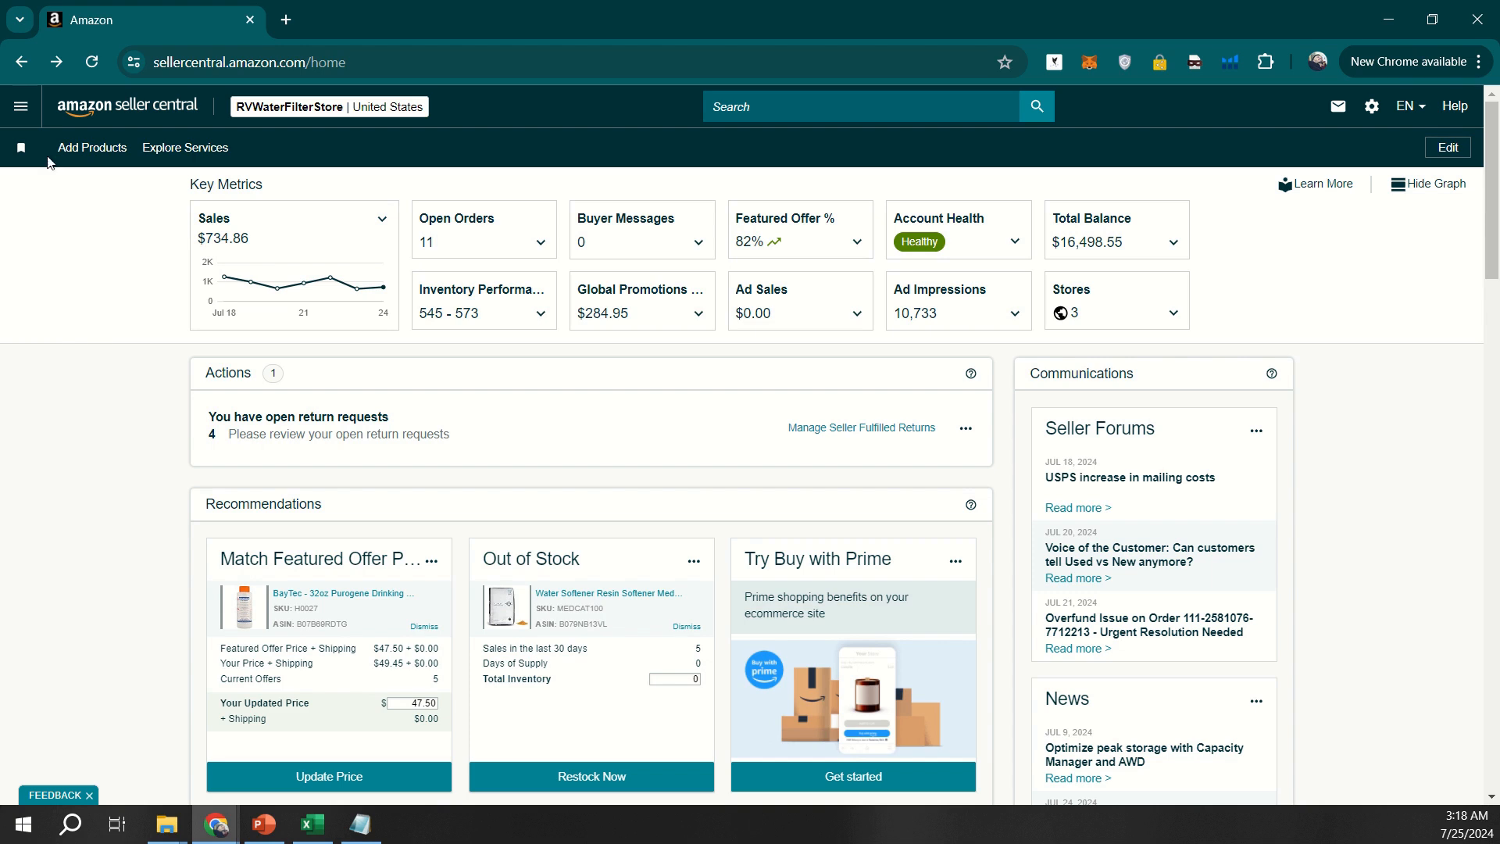
Open the advertising Campaign Manager and start creating a new campaign.
left_click(23, 108)
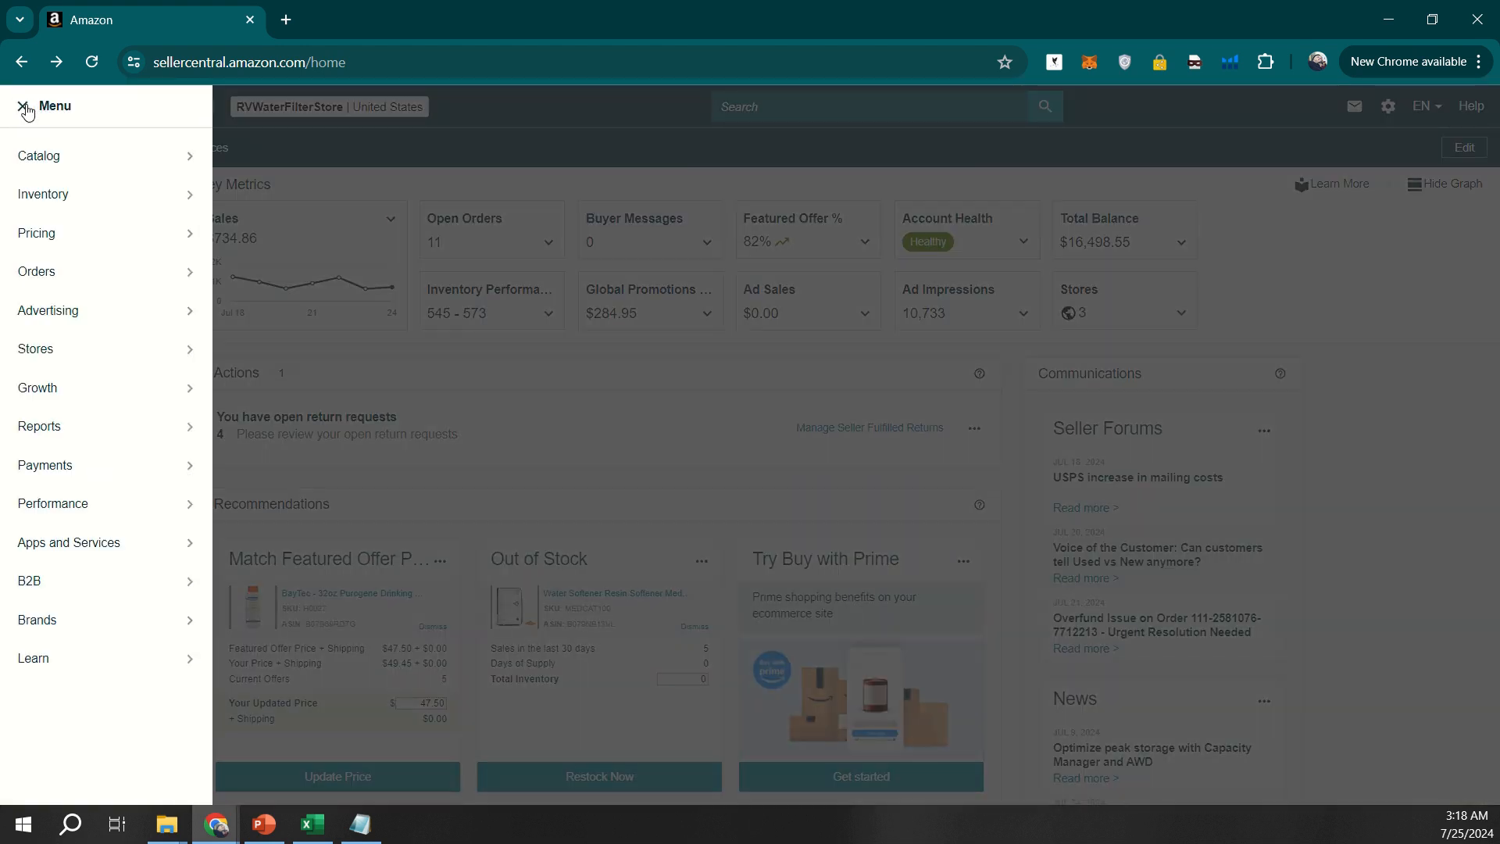
mouse_move(91, 301)
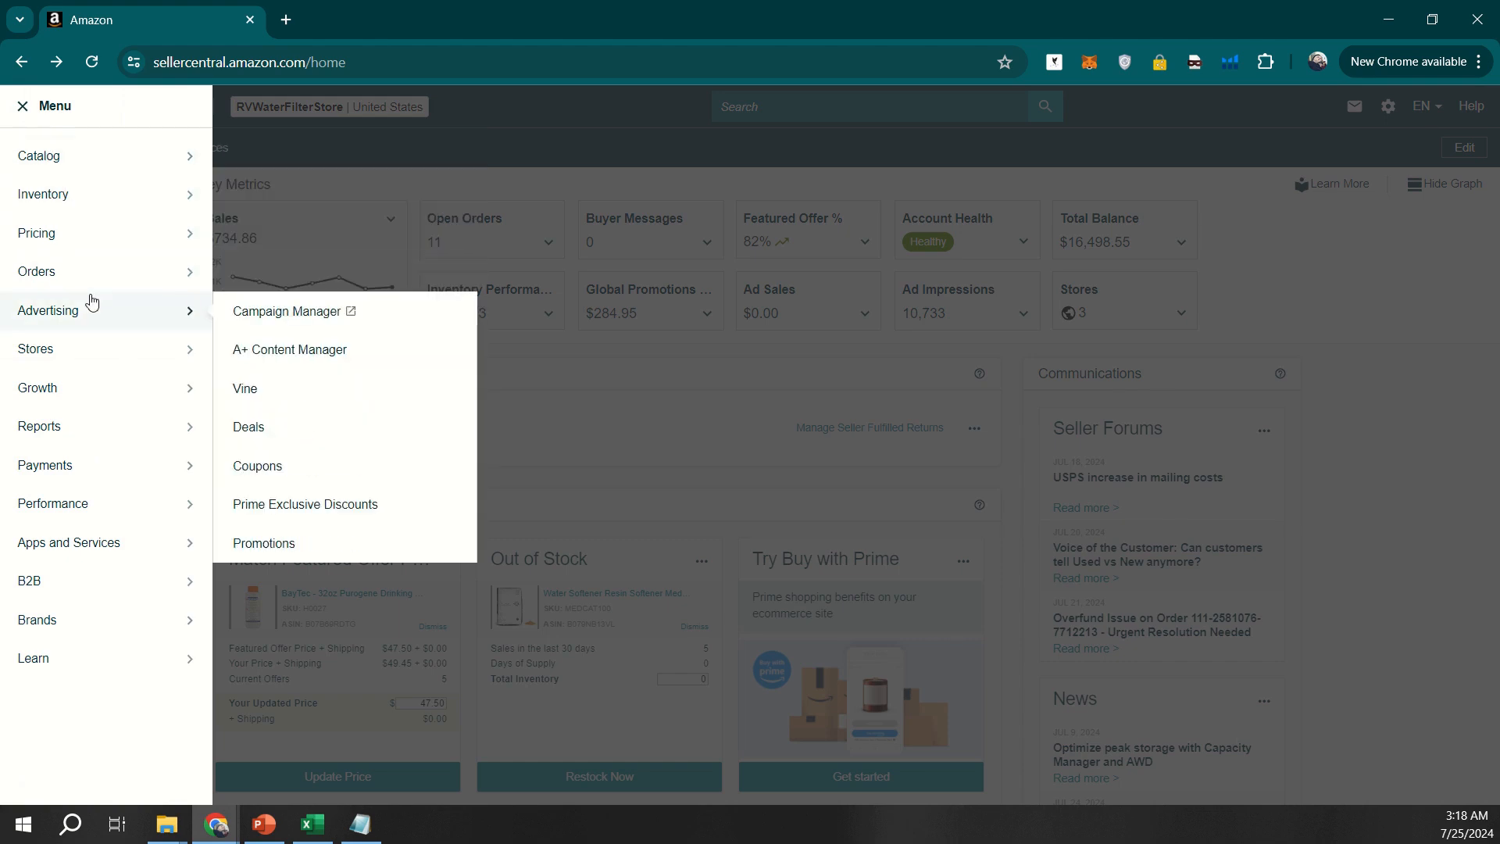
left_click(290, 309)
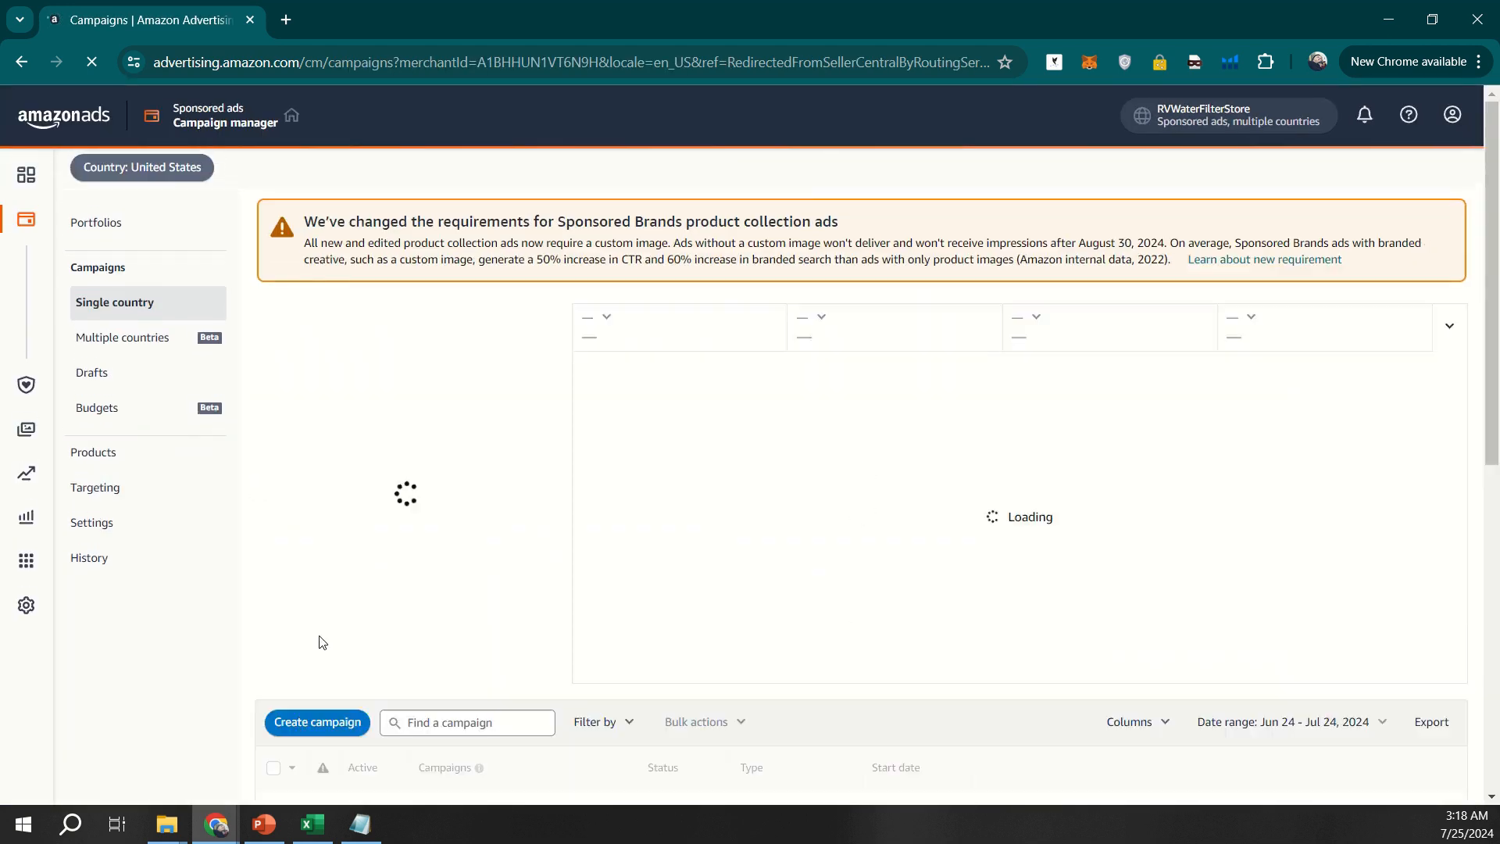
scroll(347, 634, "down", 3)
left_click(284, 527)
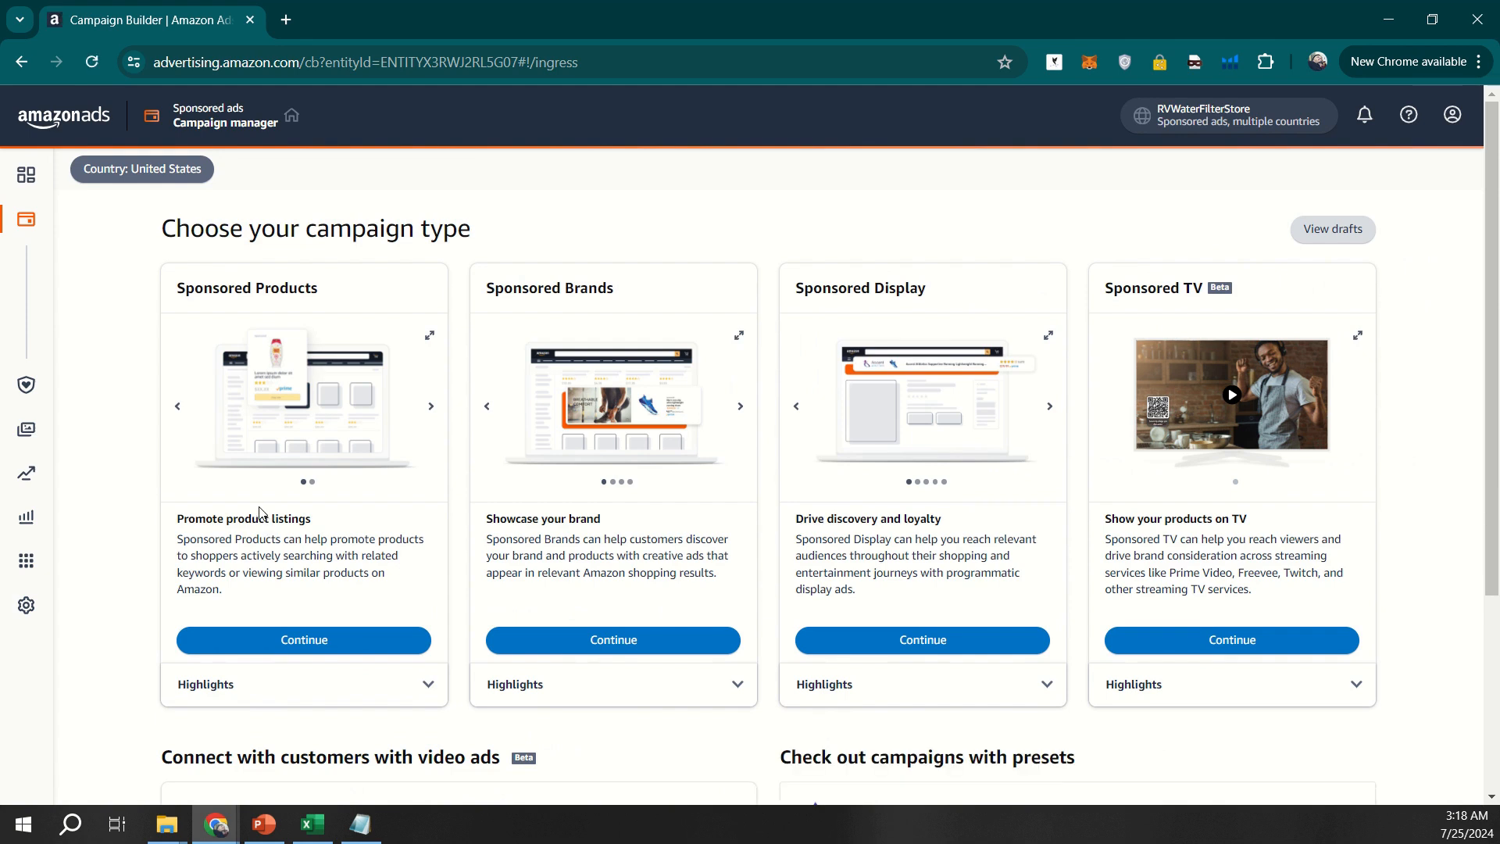
Compare the available campaign types and continue with Sponsored Brands.
triple_click(290, 288)
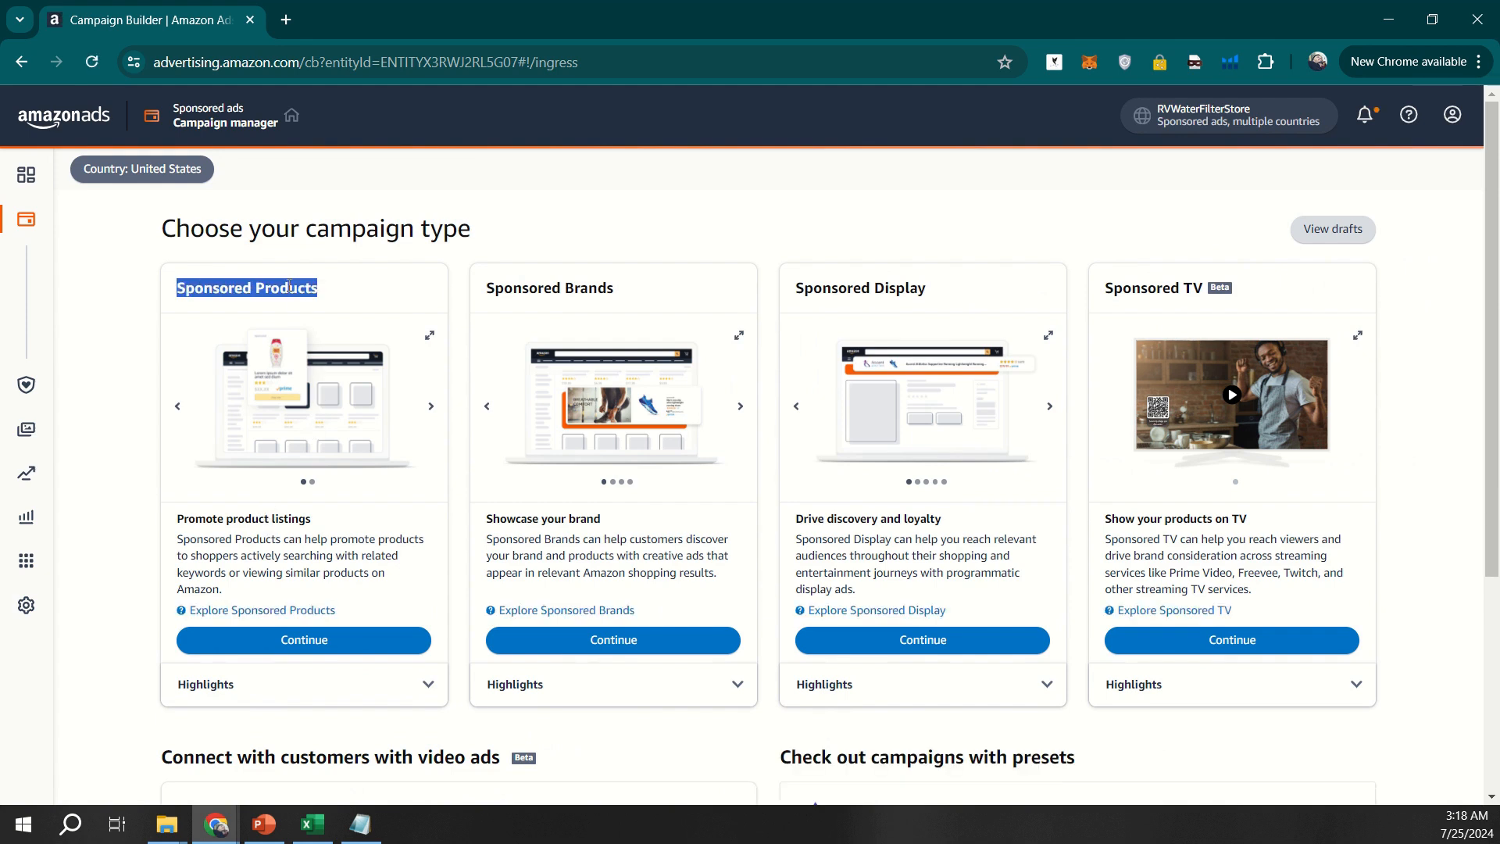
triple_click(521, 288)
triple_click(874, 288)
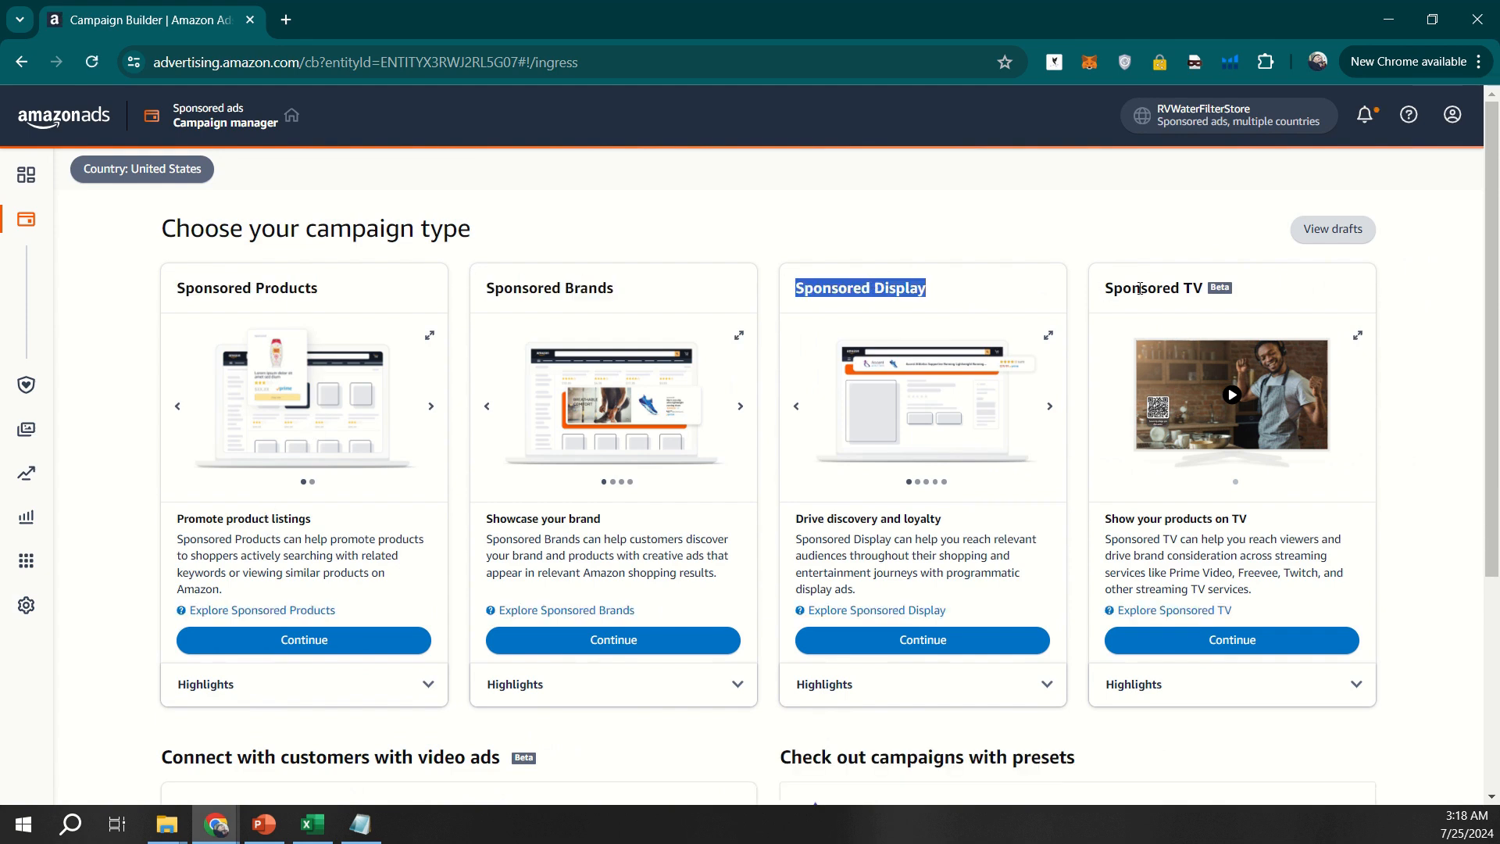
triple_click(1140, 288)
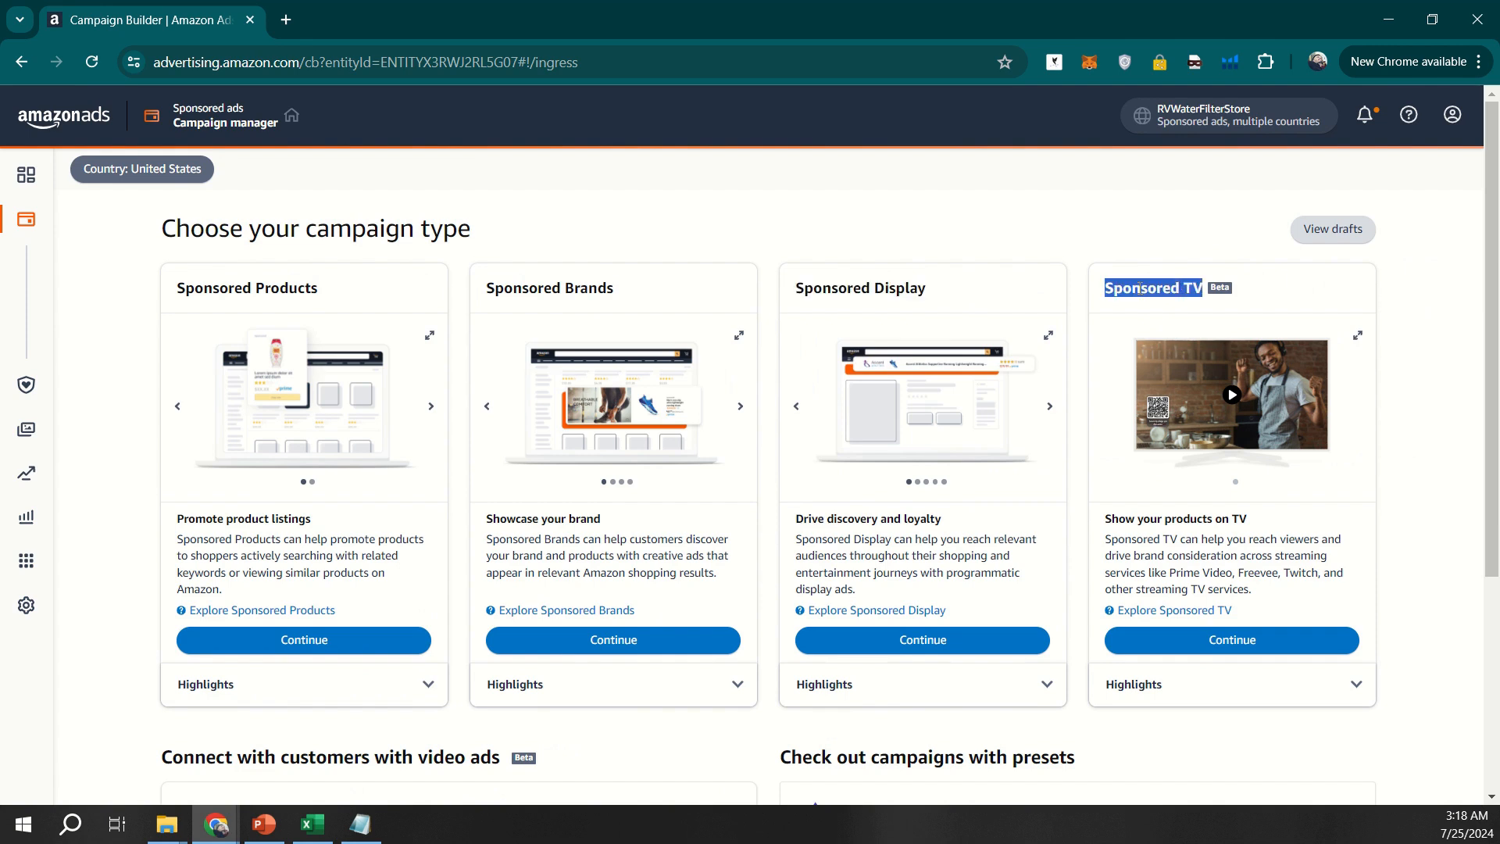
double_click(532, 291)
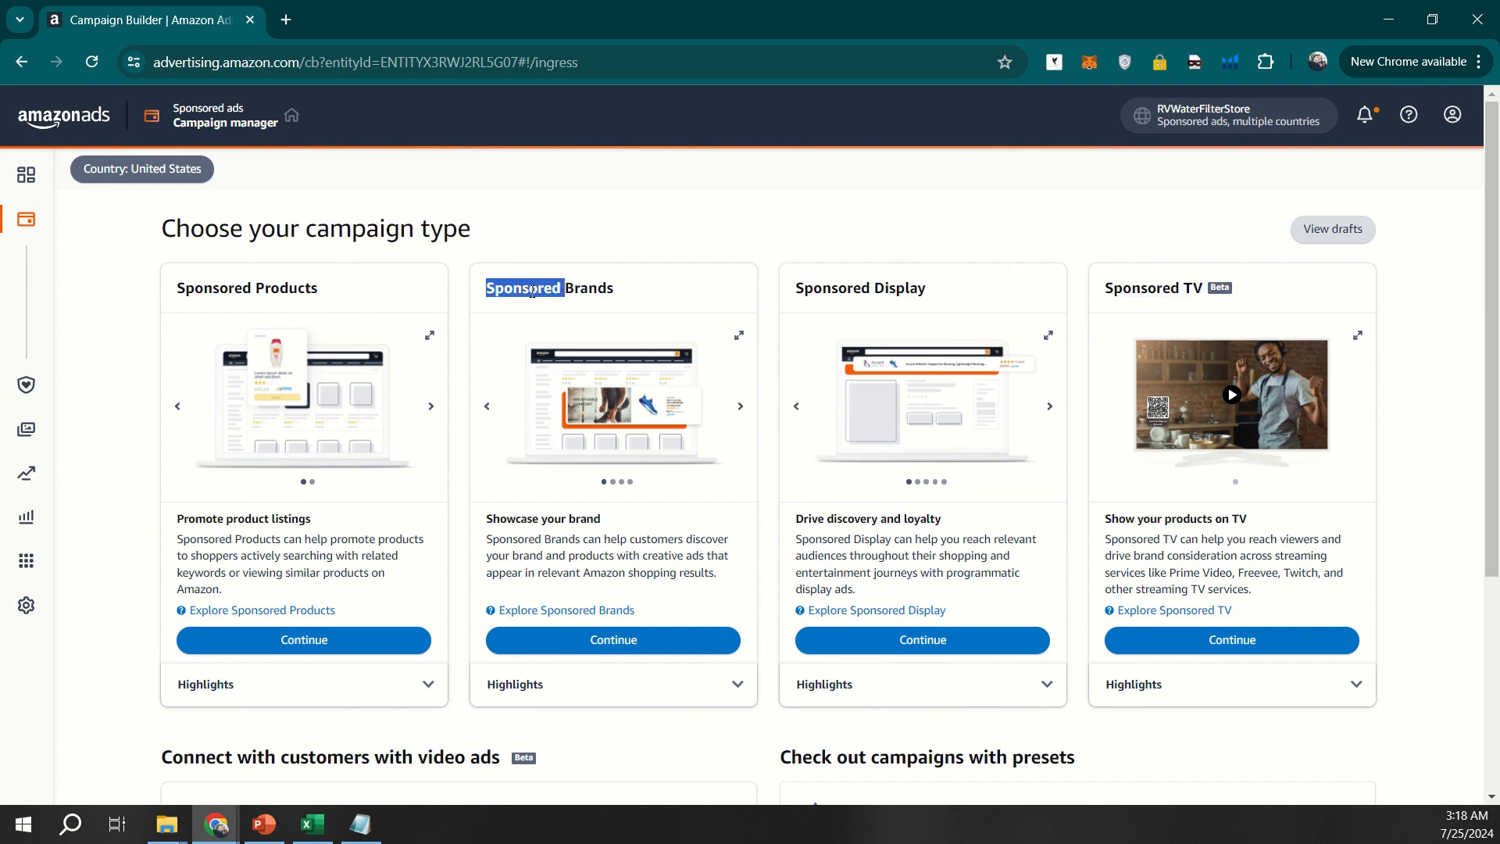
triple_click(532, 292)
left_click(614, 645)
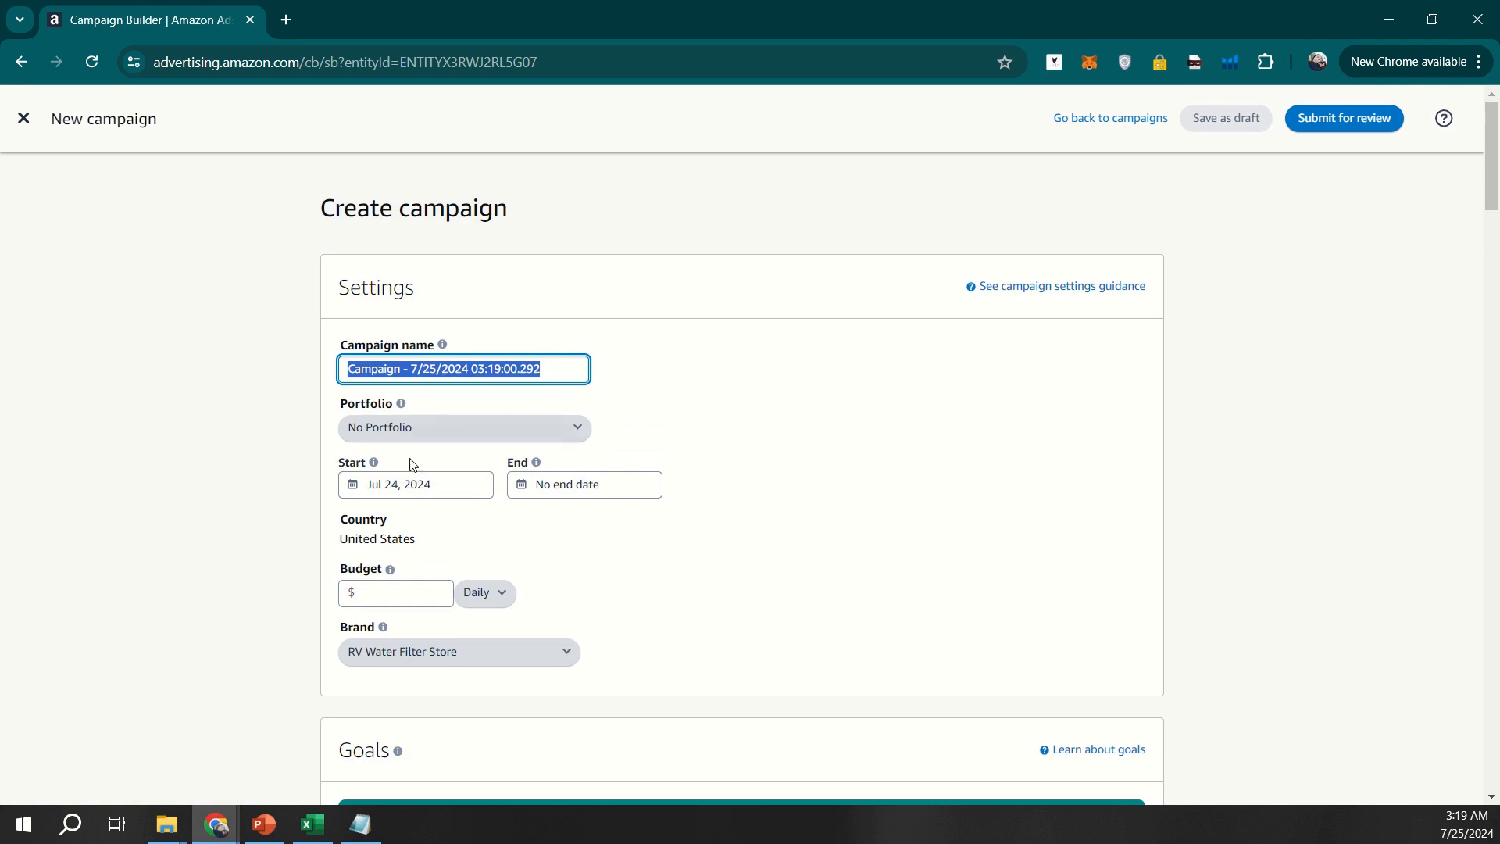
Examine the campaign's portfolio, date, budget, brand and goal options.
left_click(424, 436)
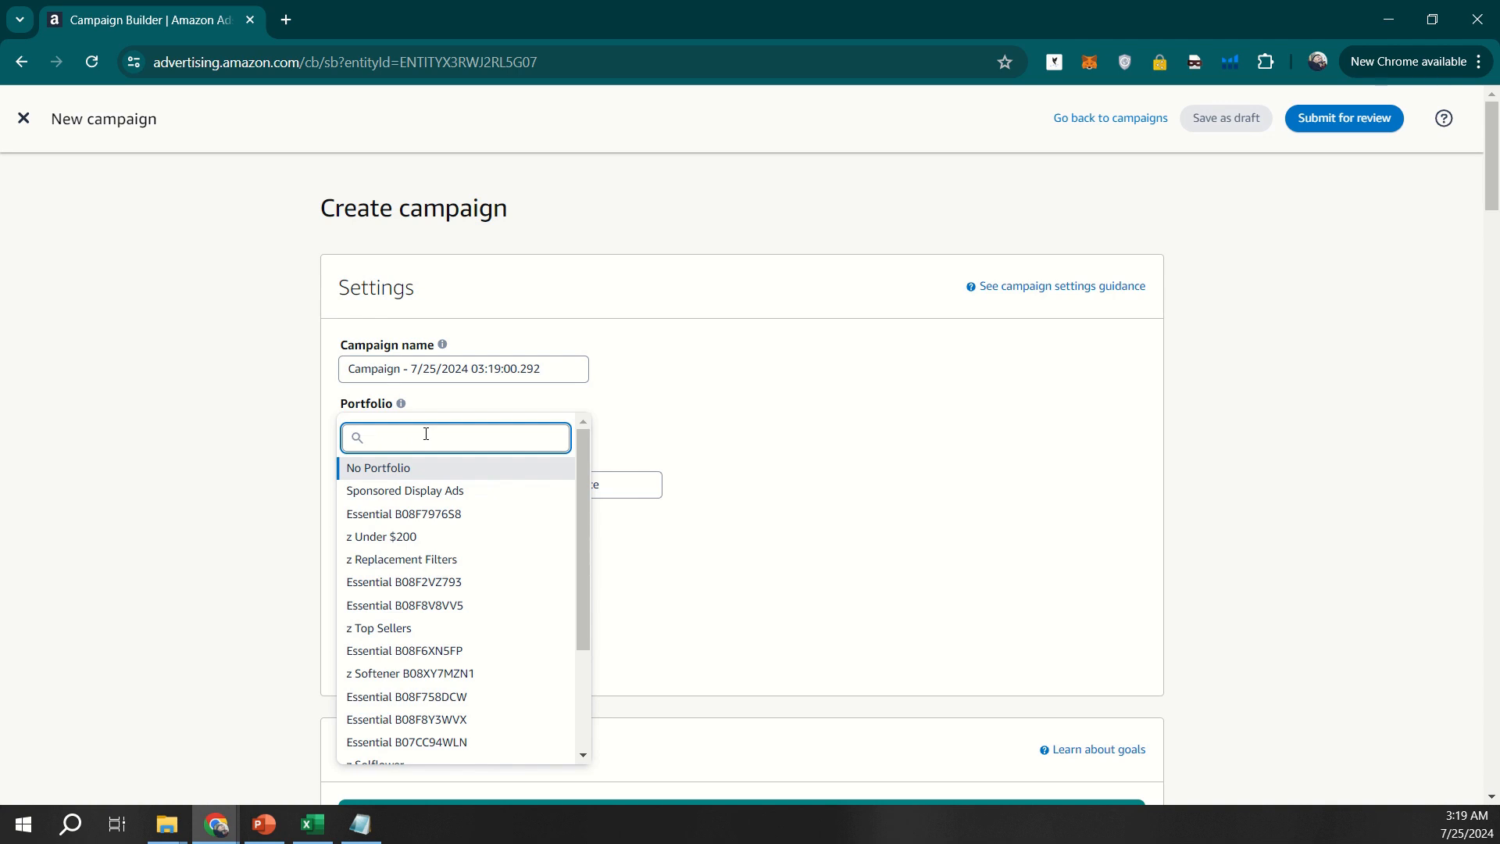
left_click(755, 445)
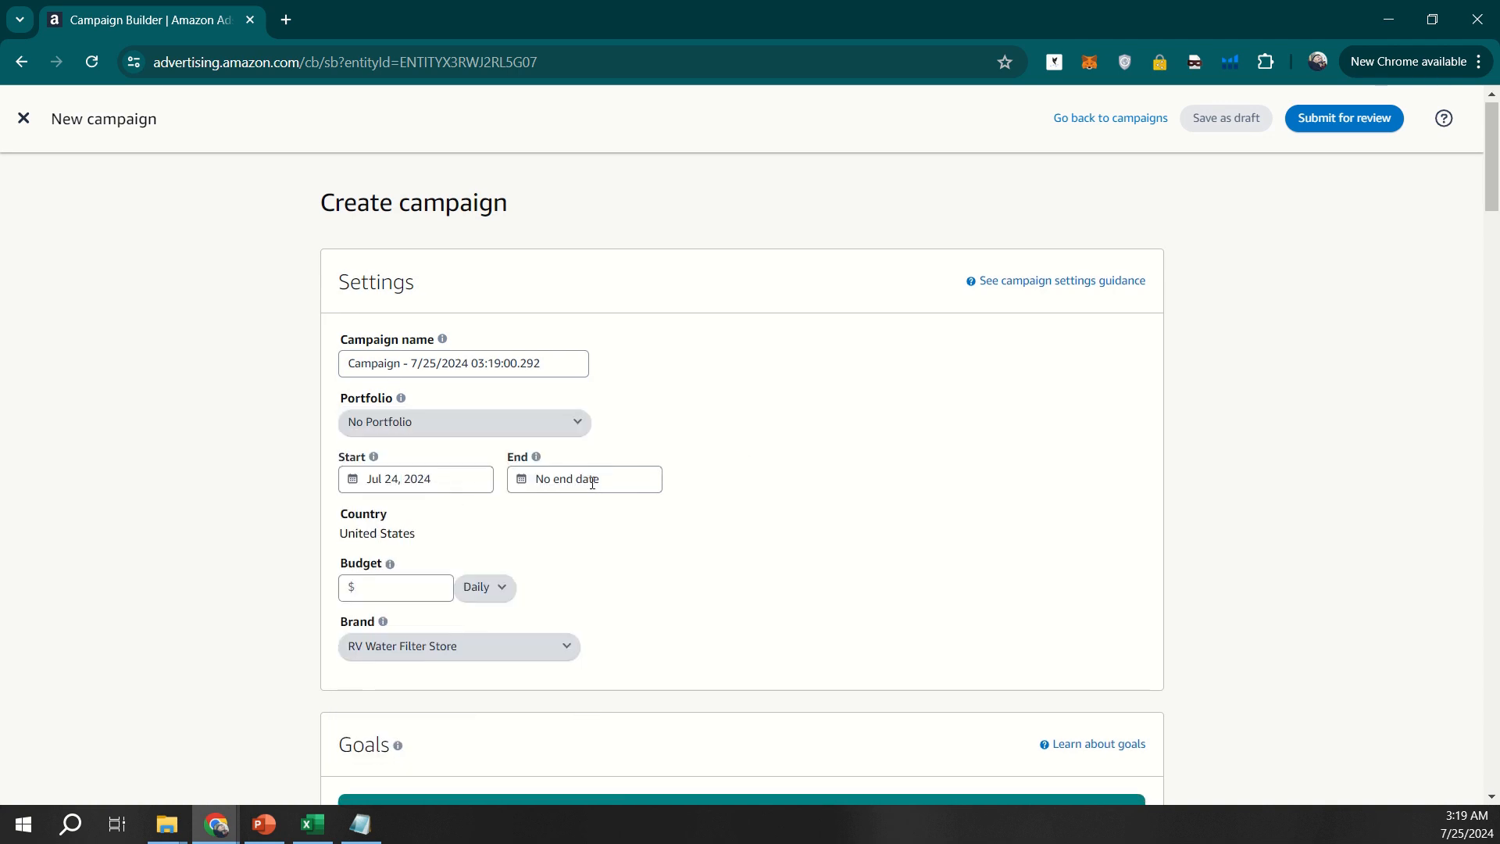
scroll(562, 488, "down", 1)
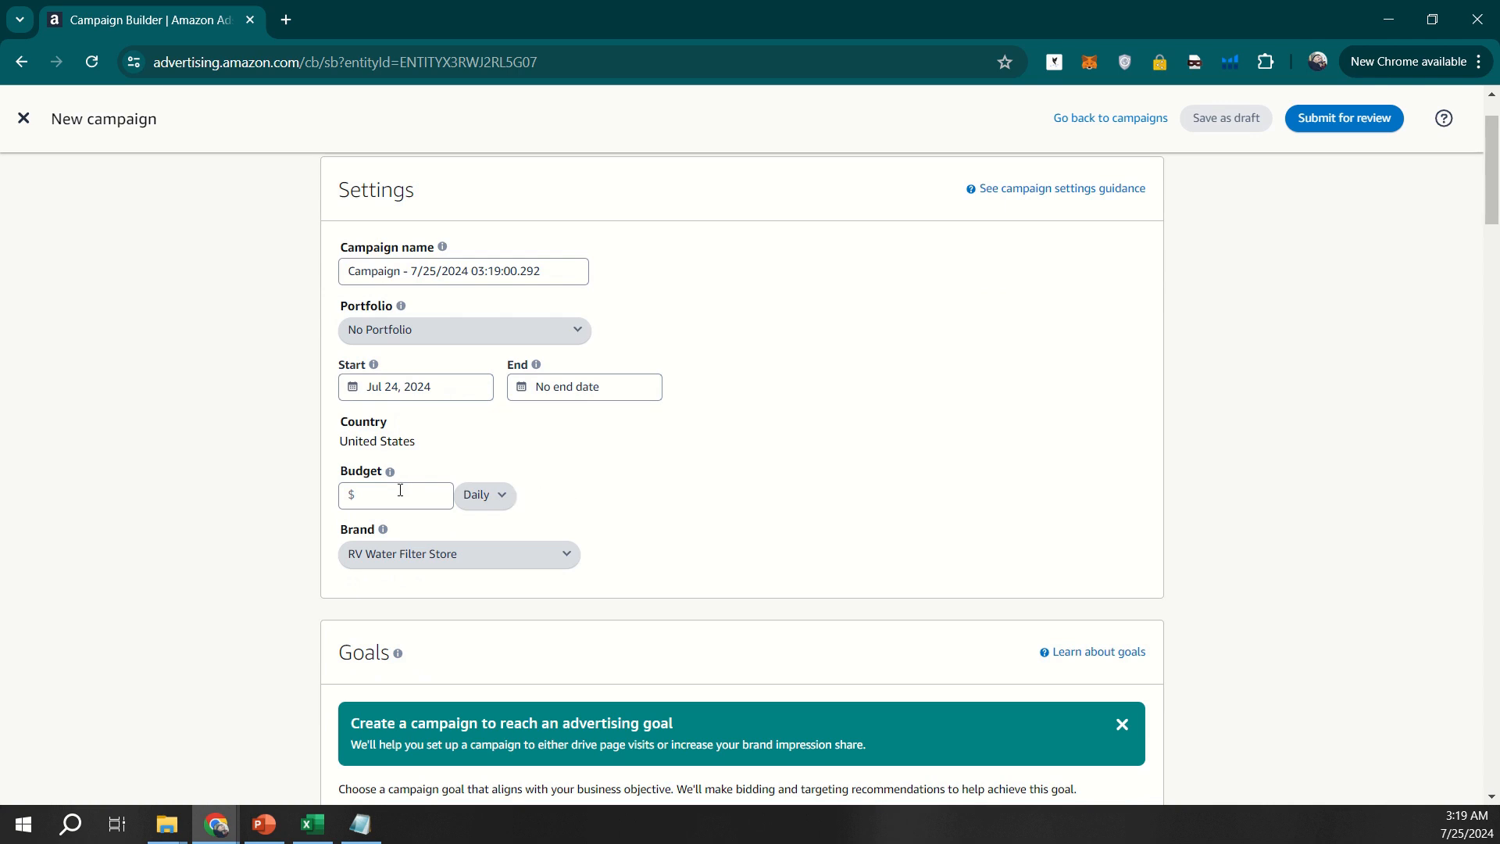
left_click(458, 565)
left_click(734, 563)
scroll(737, 564, "down", 3)
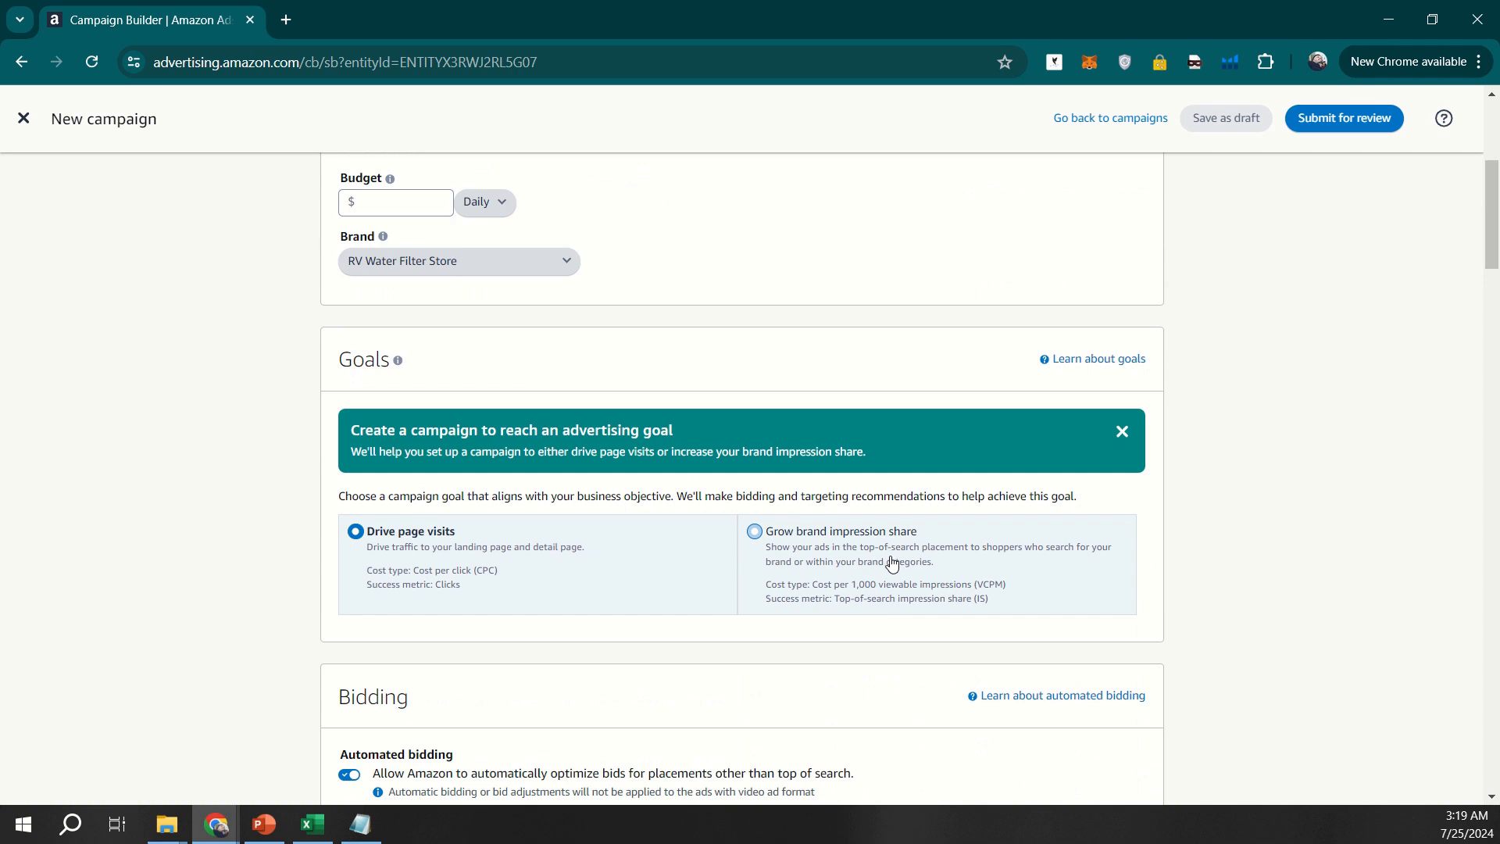
Turn automated bidding off to examine the custom bid adjustment, and switch it back on.
scroll(892, 564, "down", 3)
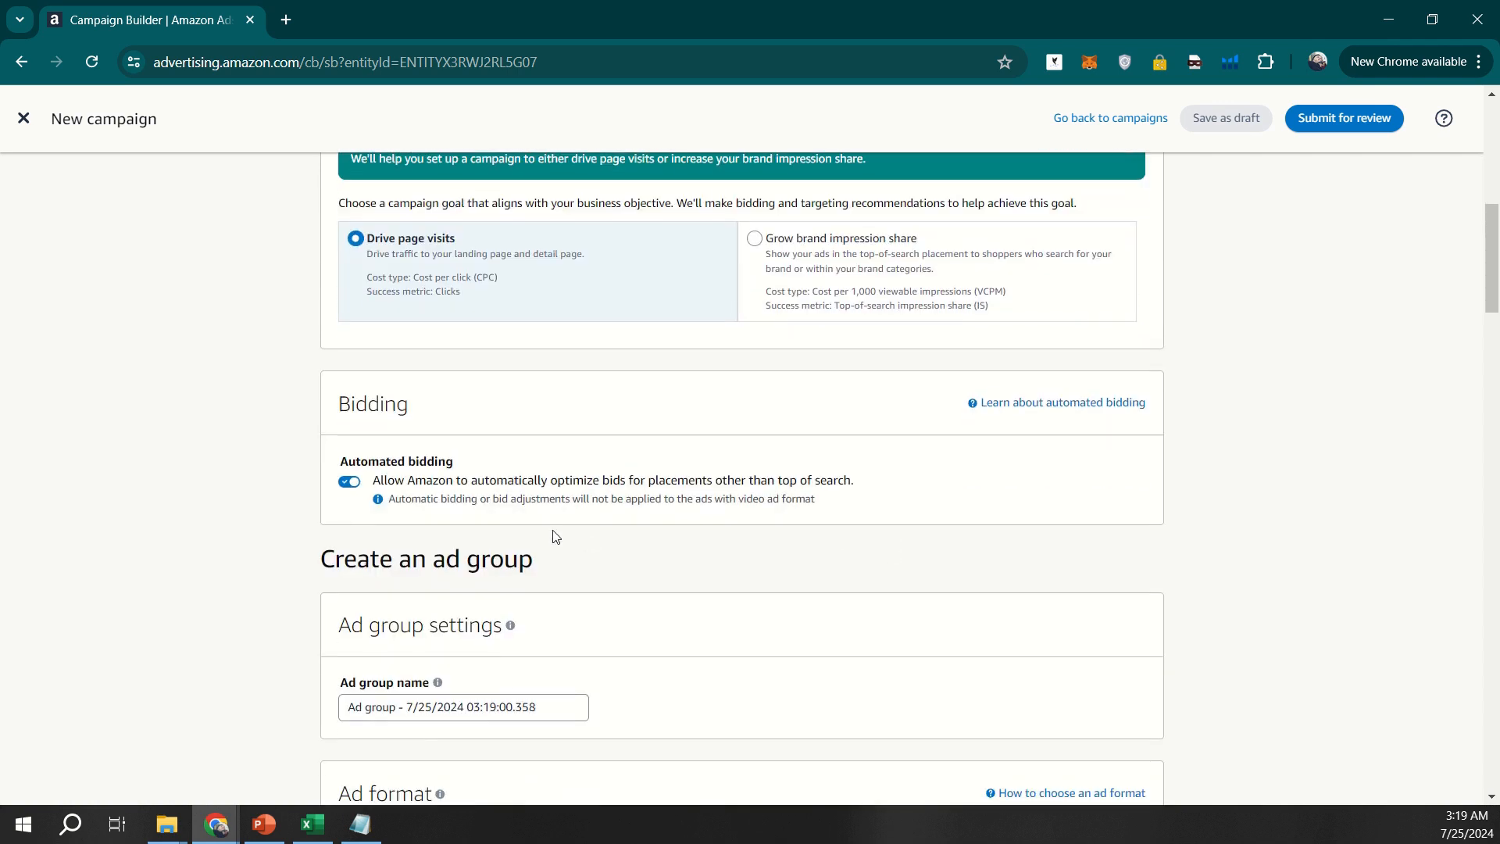
left_click(353, 484)
left_click(353, 484)
left_click(354, 483)
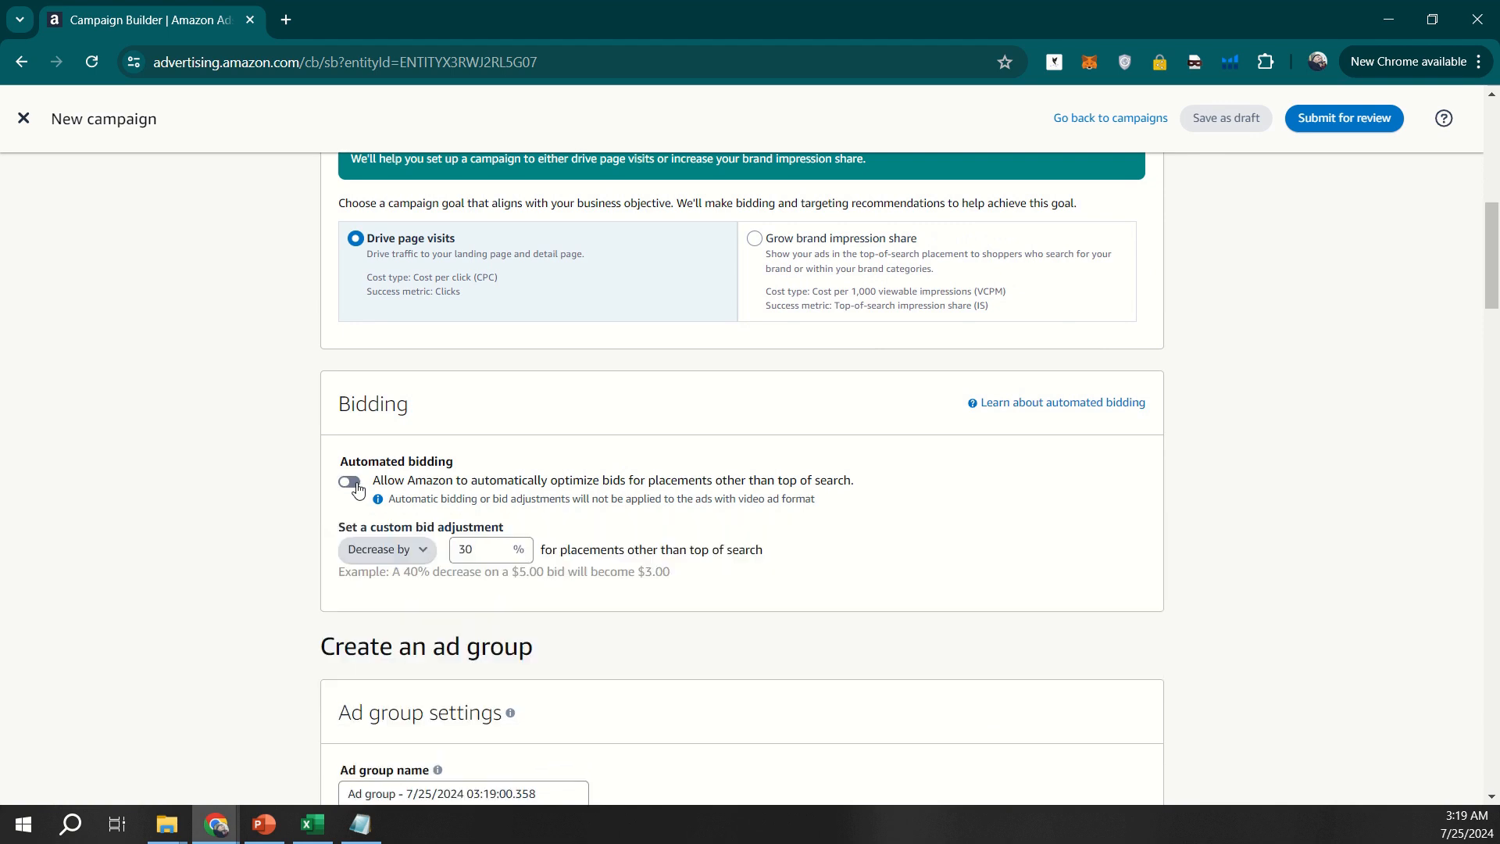
left_click(354, 484)
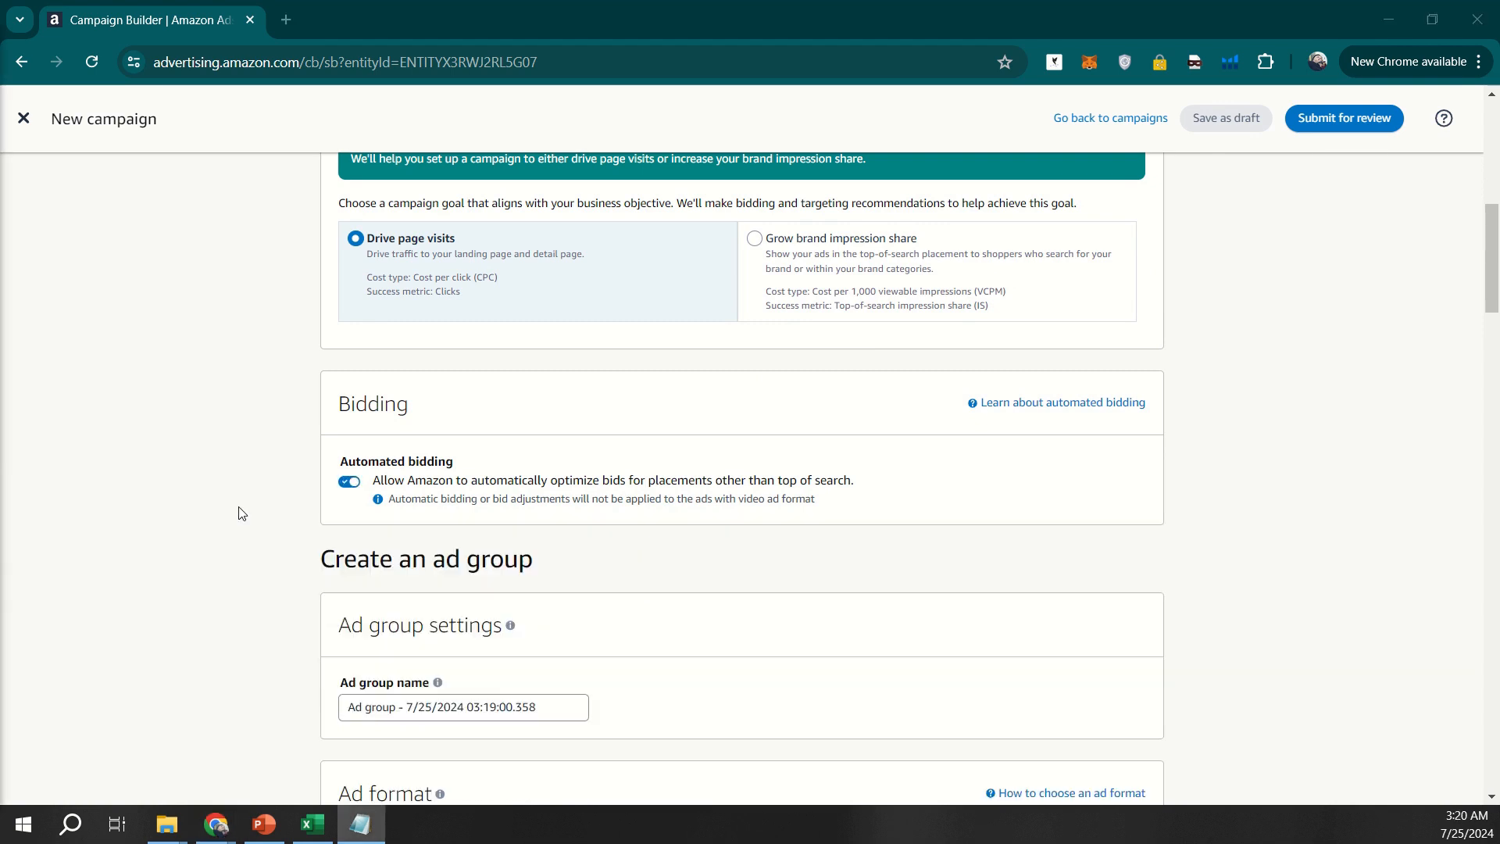
Set the ad group's format to Video with the product detail page as the landing page.
scroll(238, 512, "down", 4)
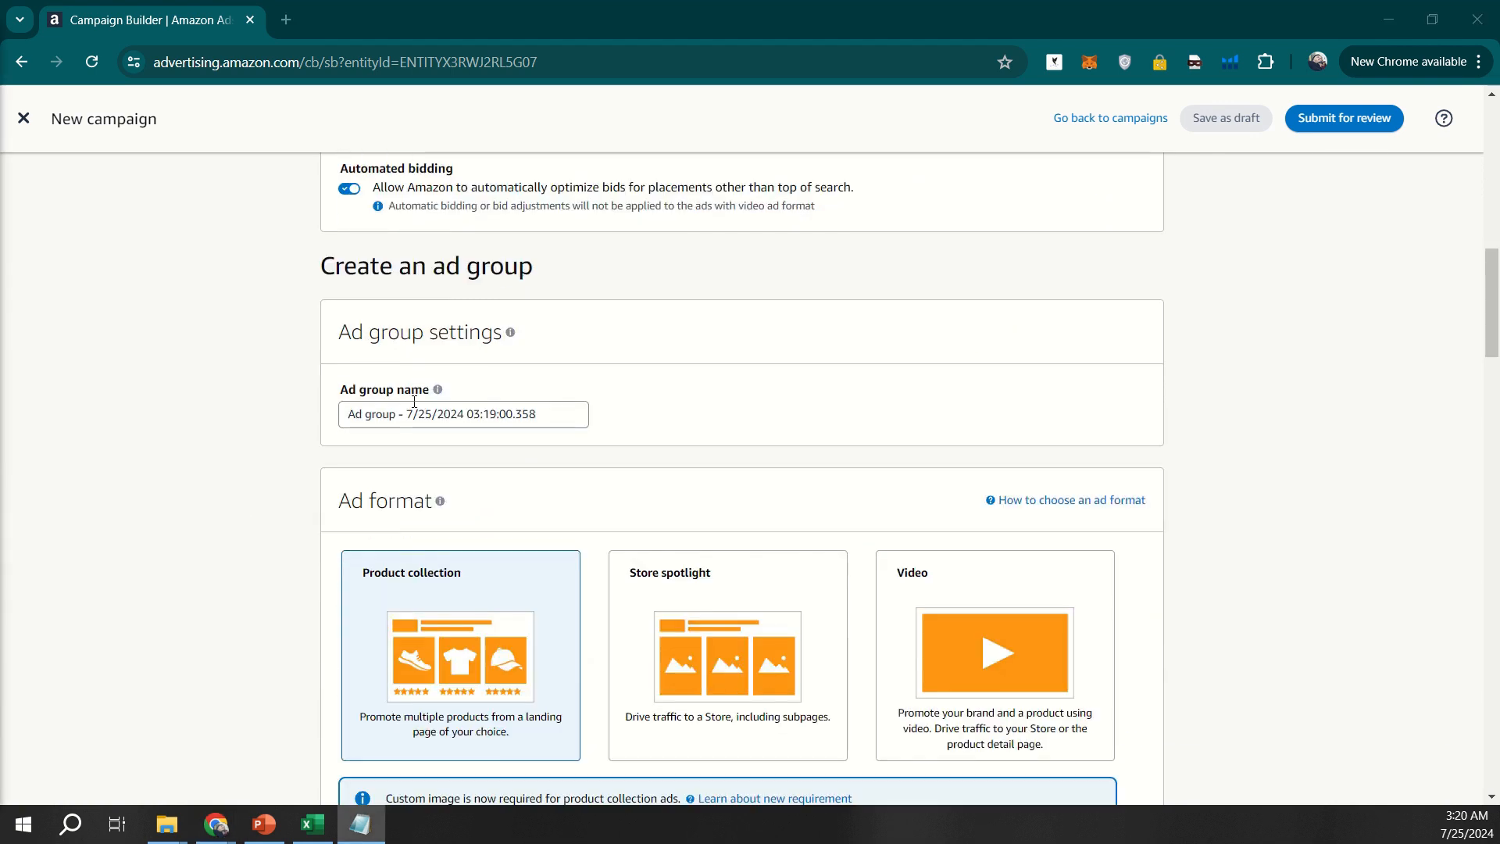
left_click(457, 415)
key("ctrl+a")
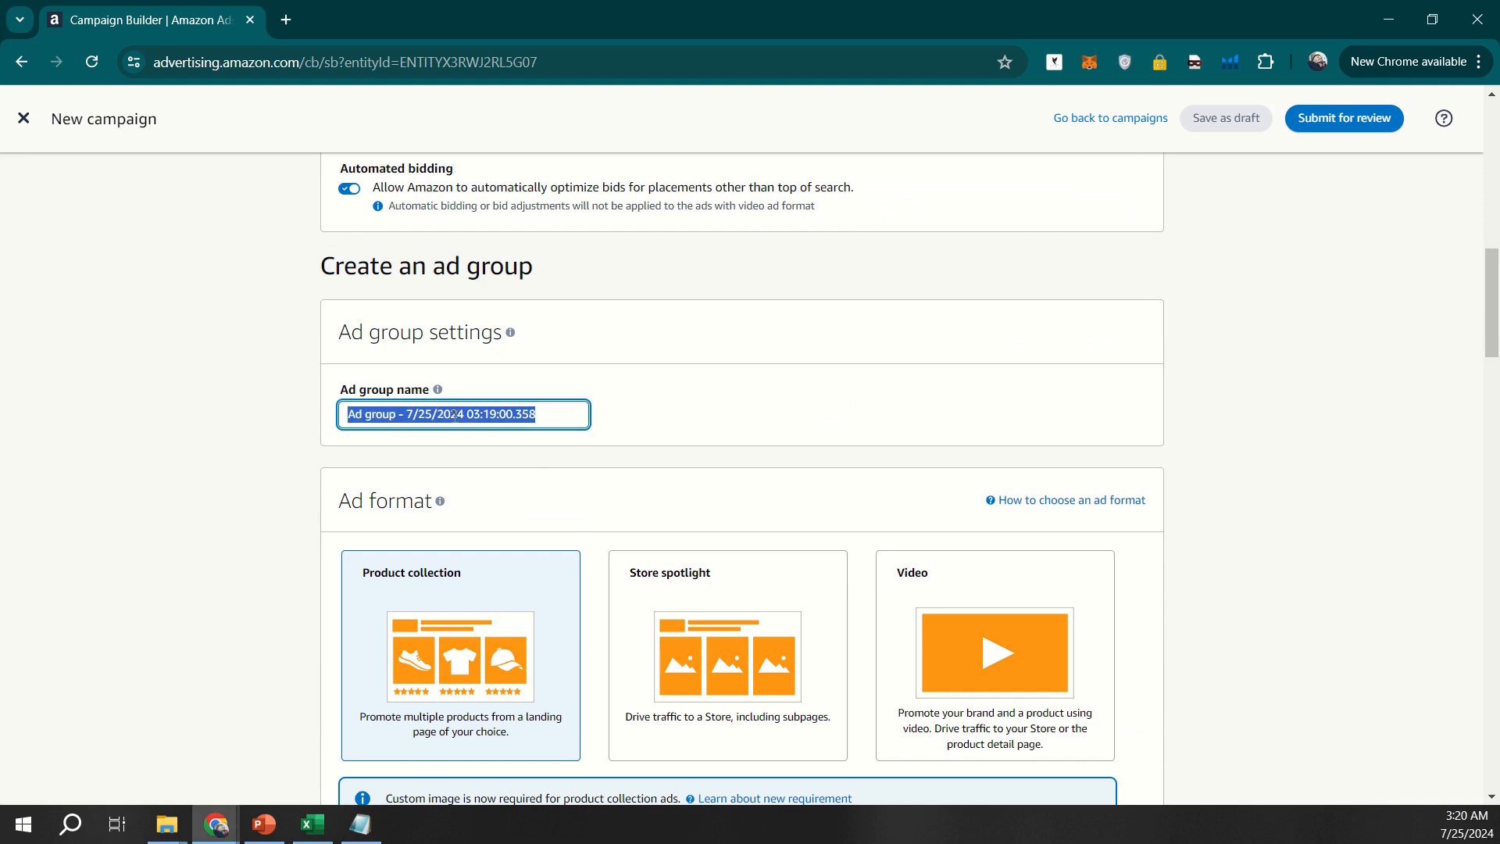
scroll(455, 415, "down", 4)
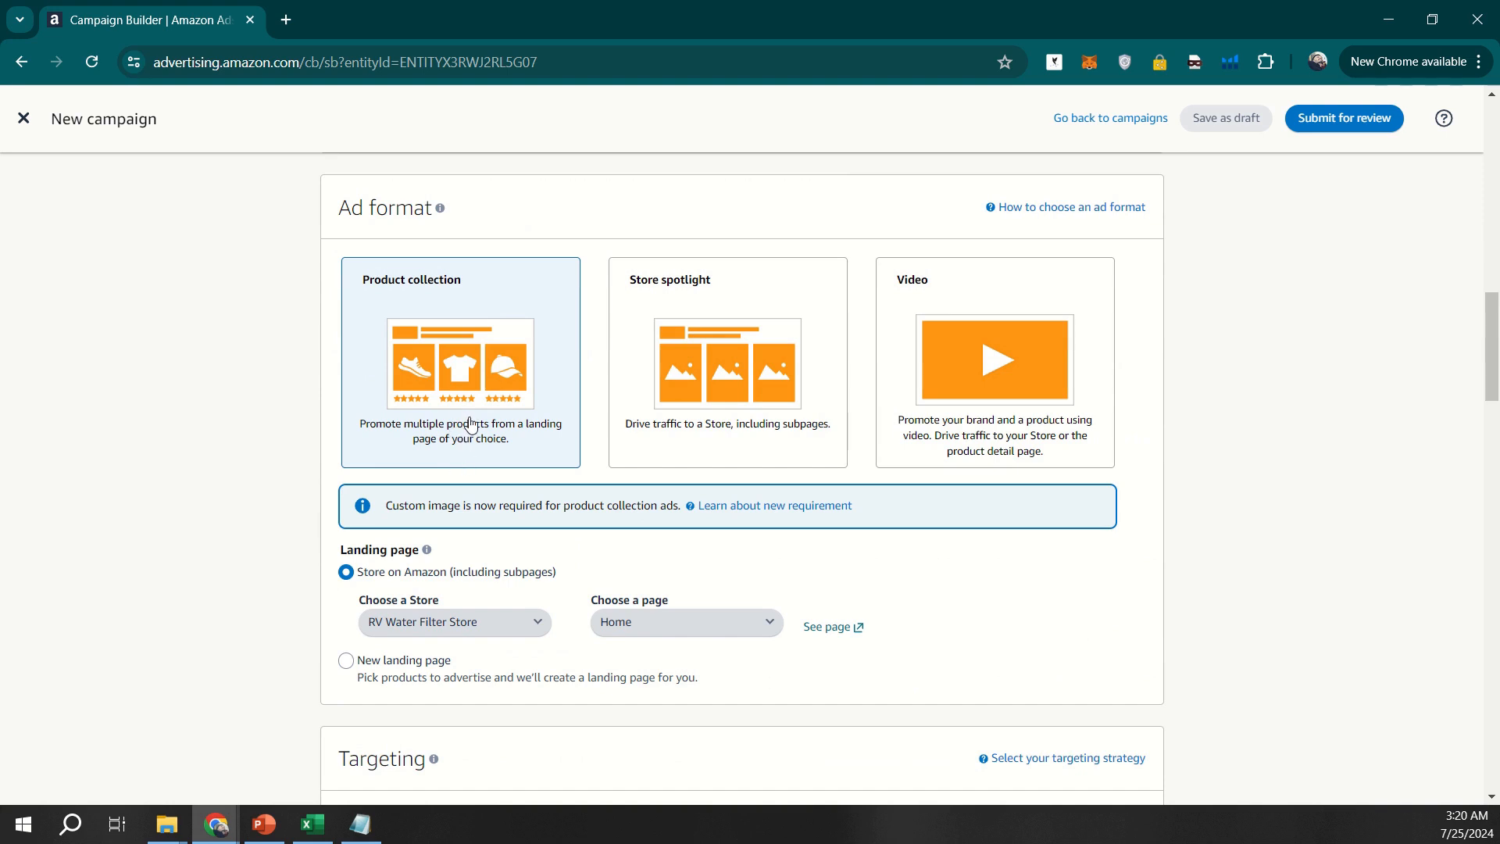
left_click(973, 347)
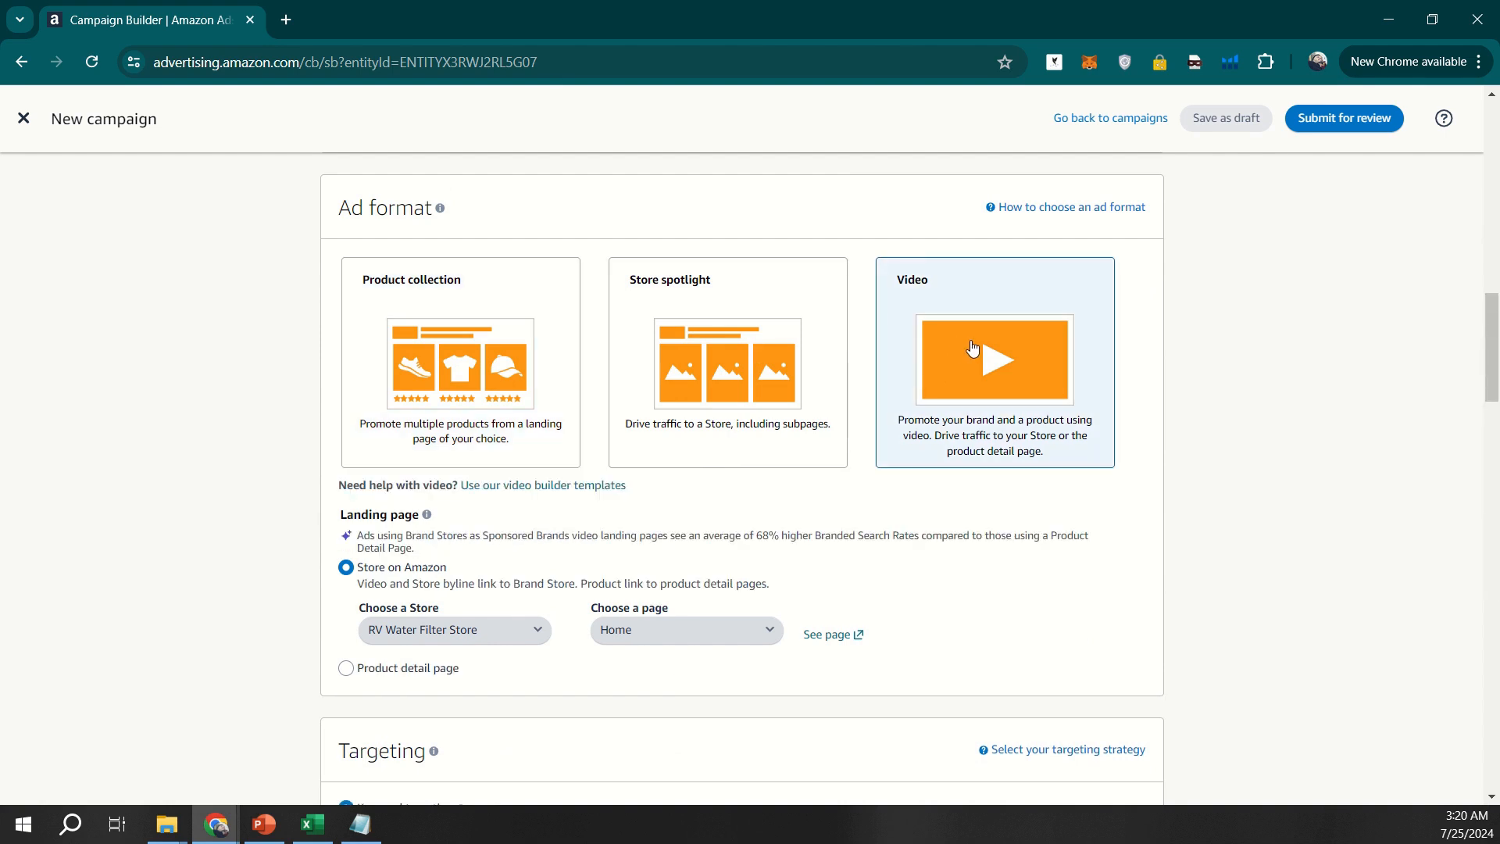
scroll(973, 347, "down", 3)
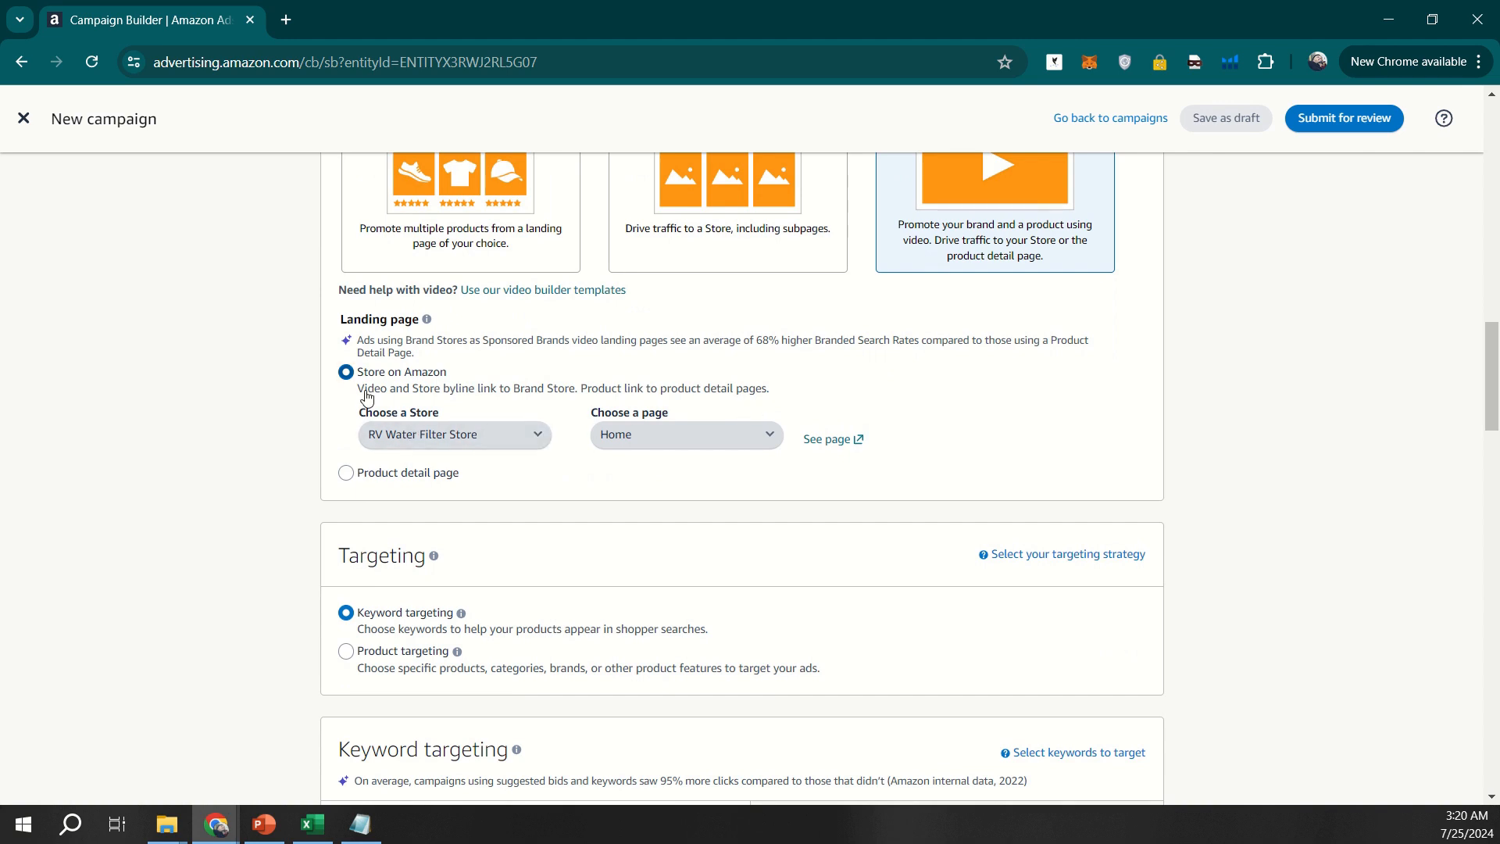
left_click(376, 472)
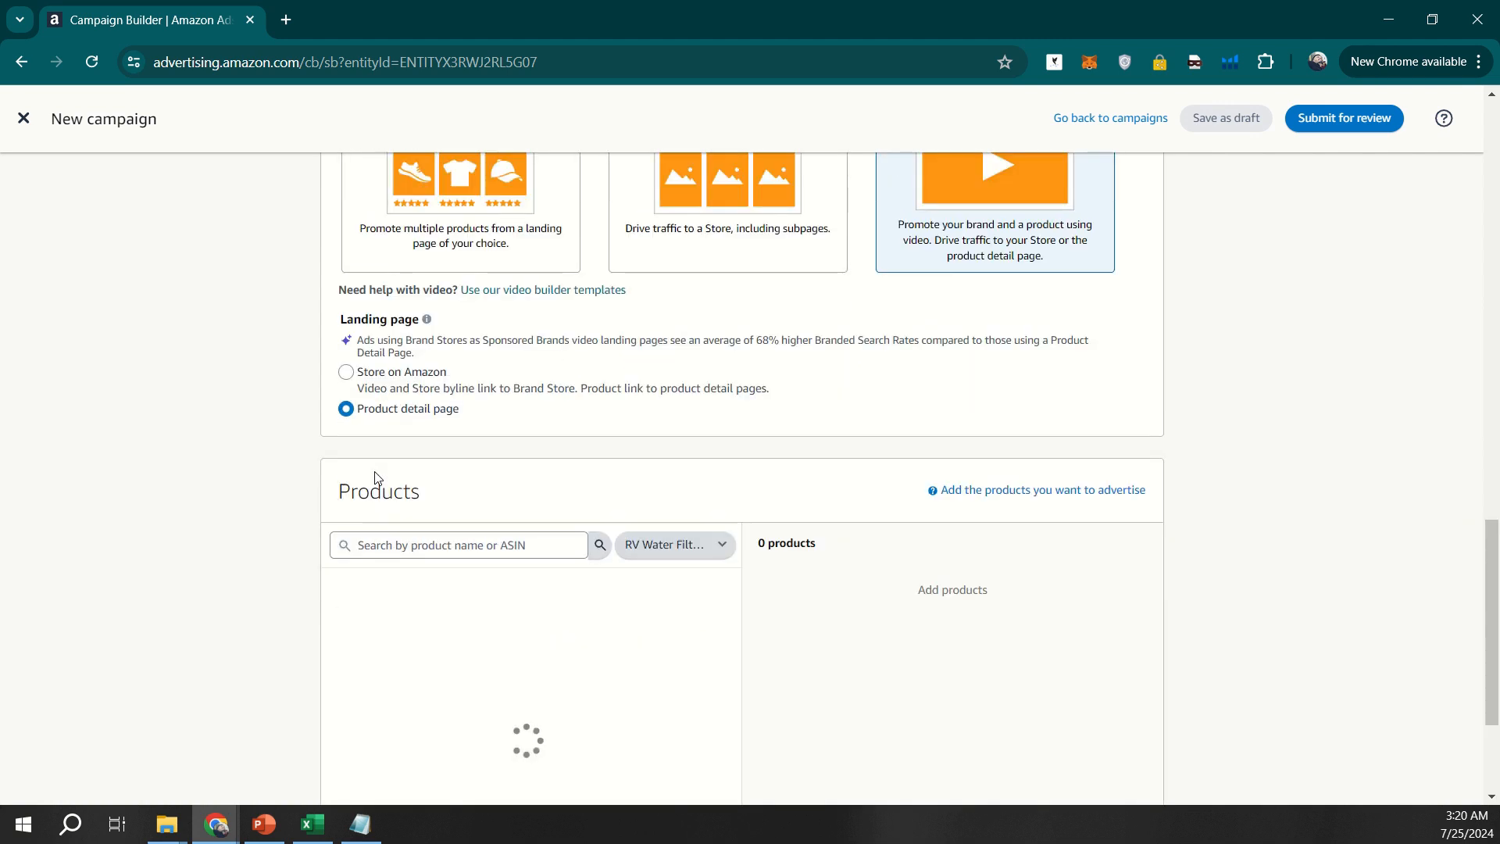
Add the RV Water Filter Store AA1209 Essential System Water Filter Refill Kit as the advertised product.
scroll(376, 453, "down", 3)
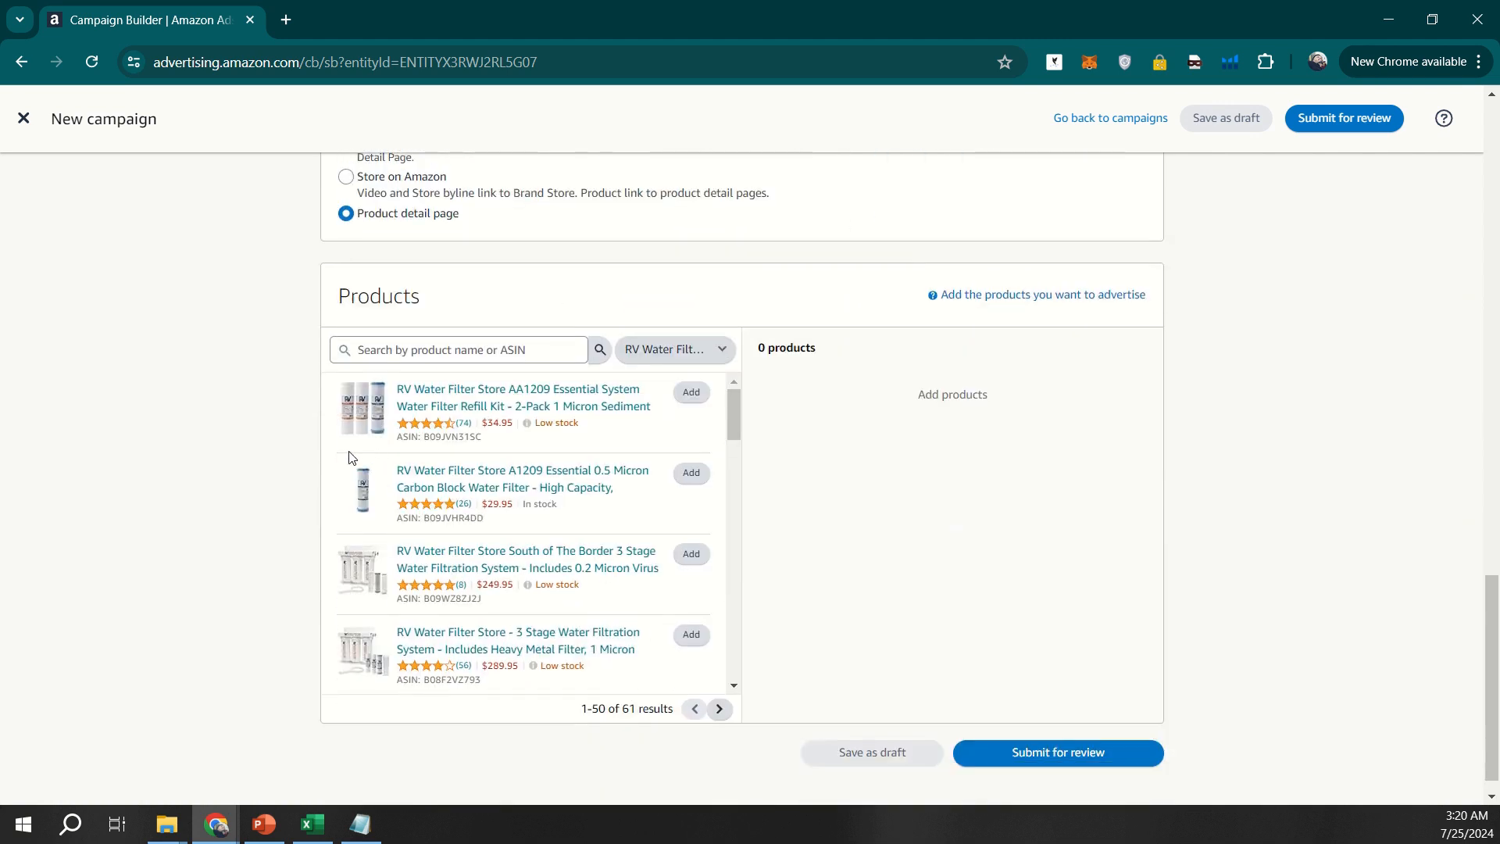
scroll(291, 448, "down", 1)
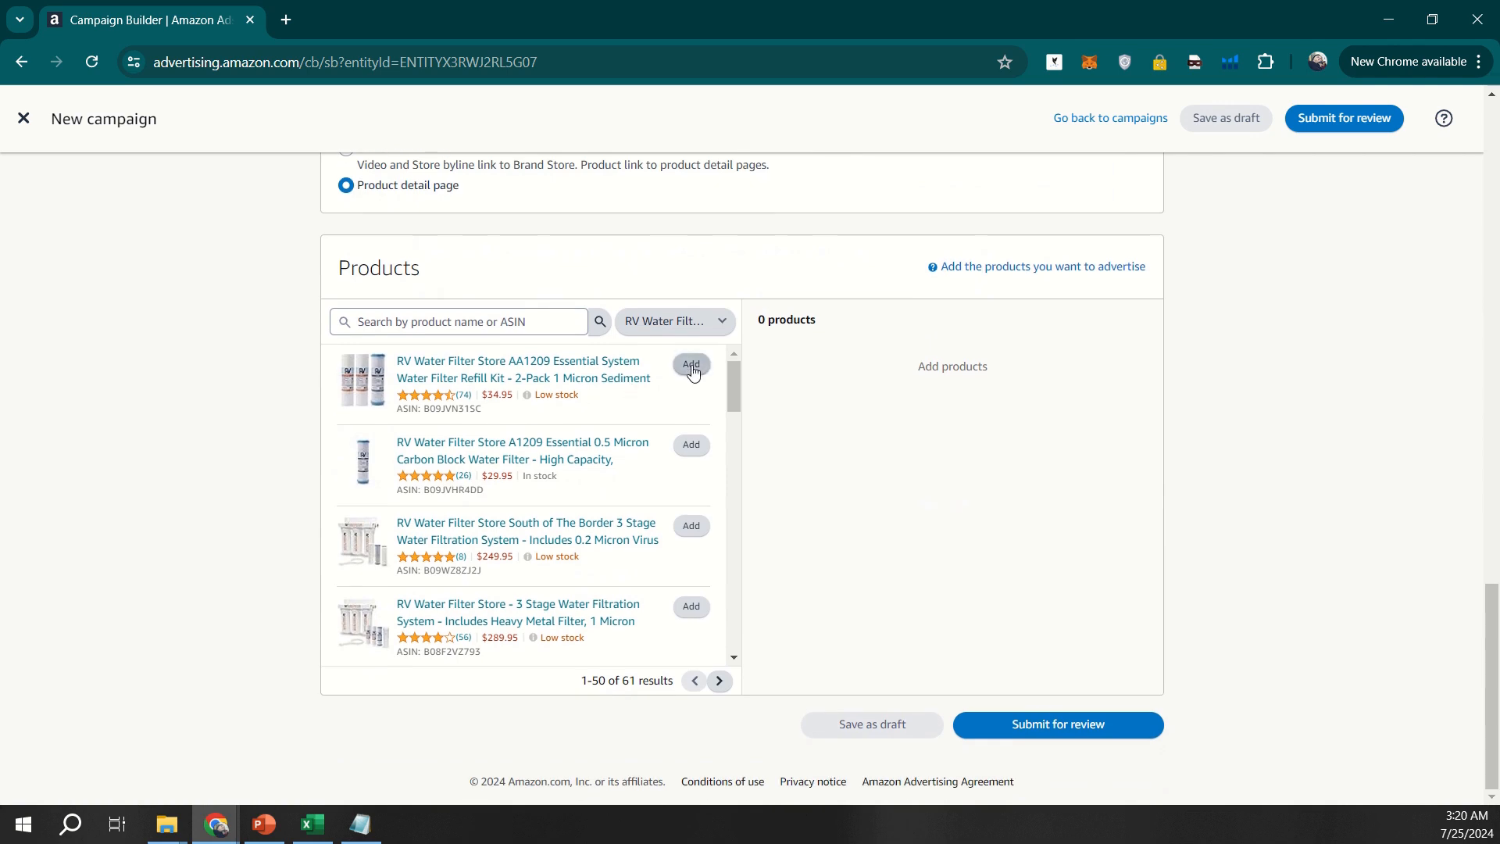
scroll(703, 500, "down", 5)
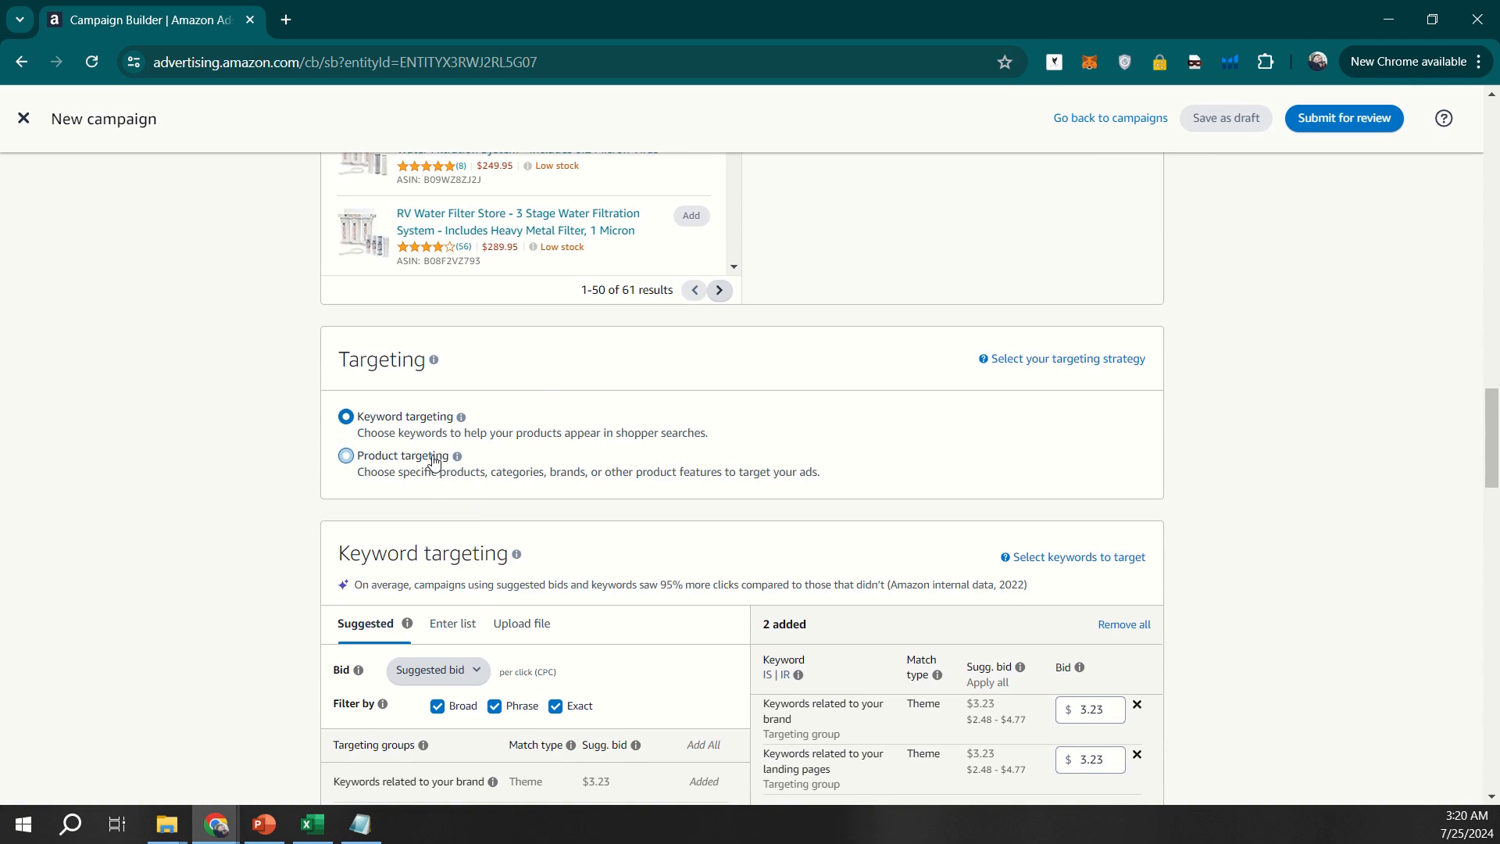
Examine the keyword targeting, negative keyword targeting, ad settings and creative sections of the campaign form.
scroll(434, 461, "down", 10)
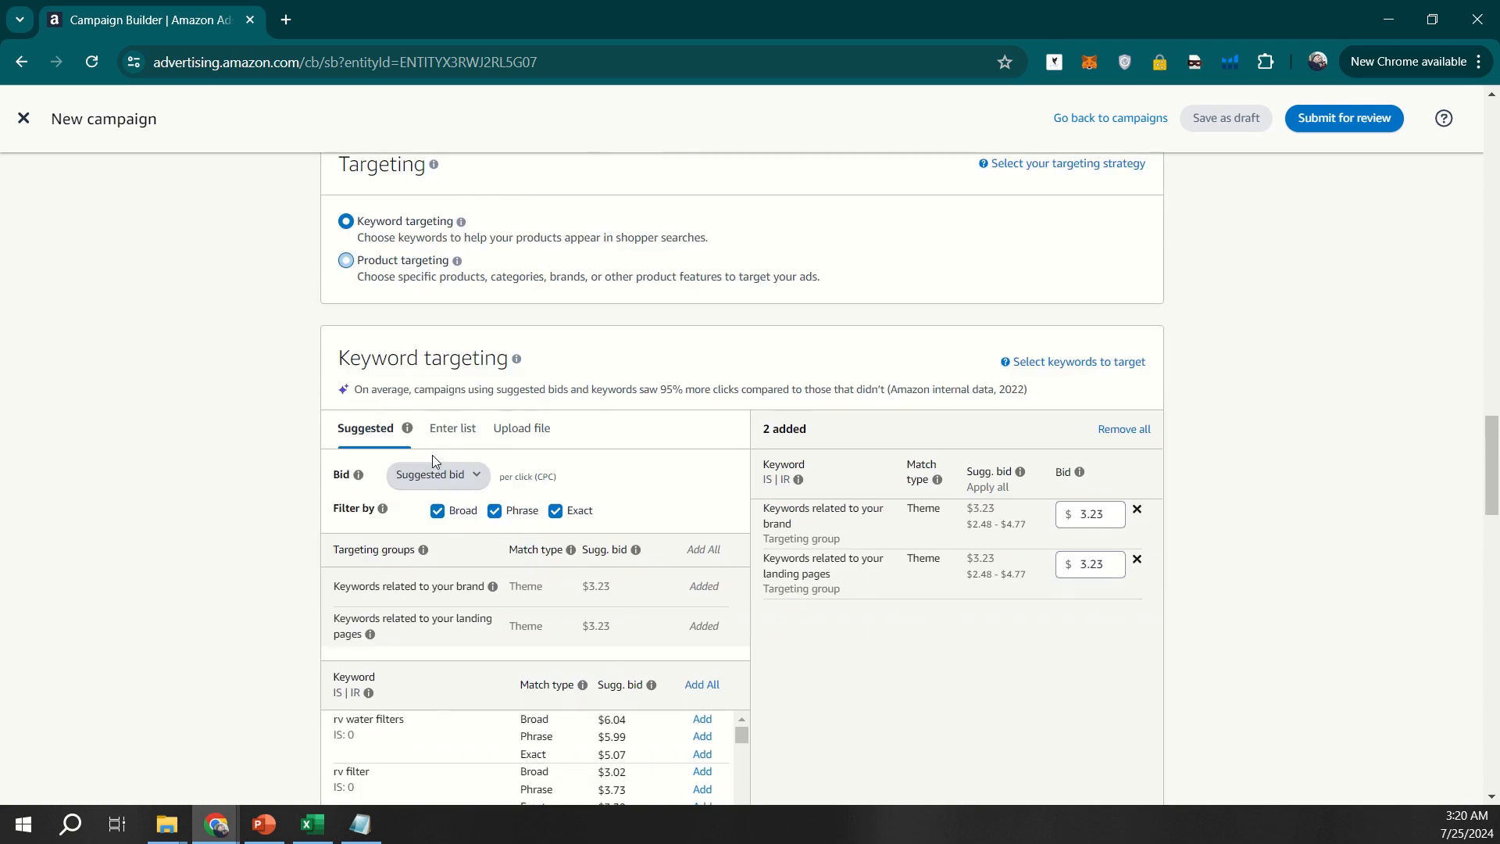
scroll(349, 470, "down", 1)
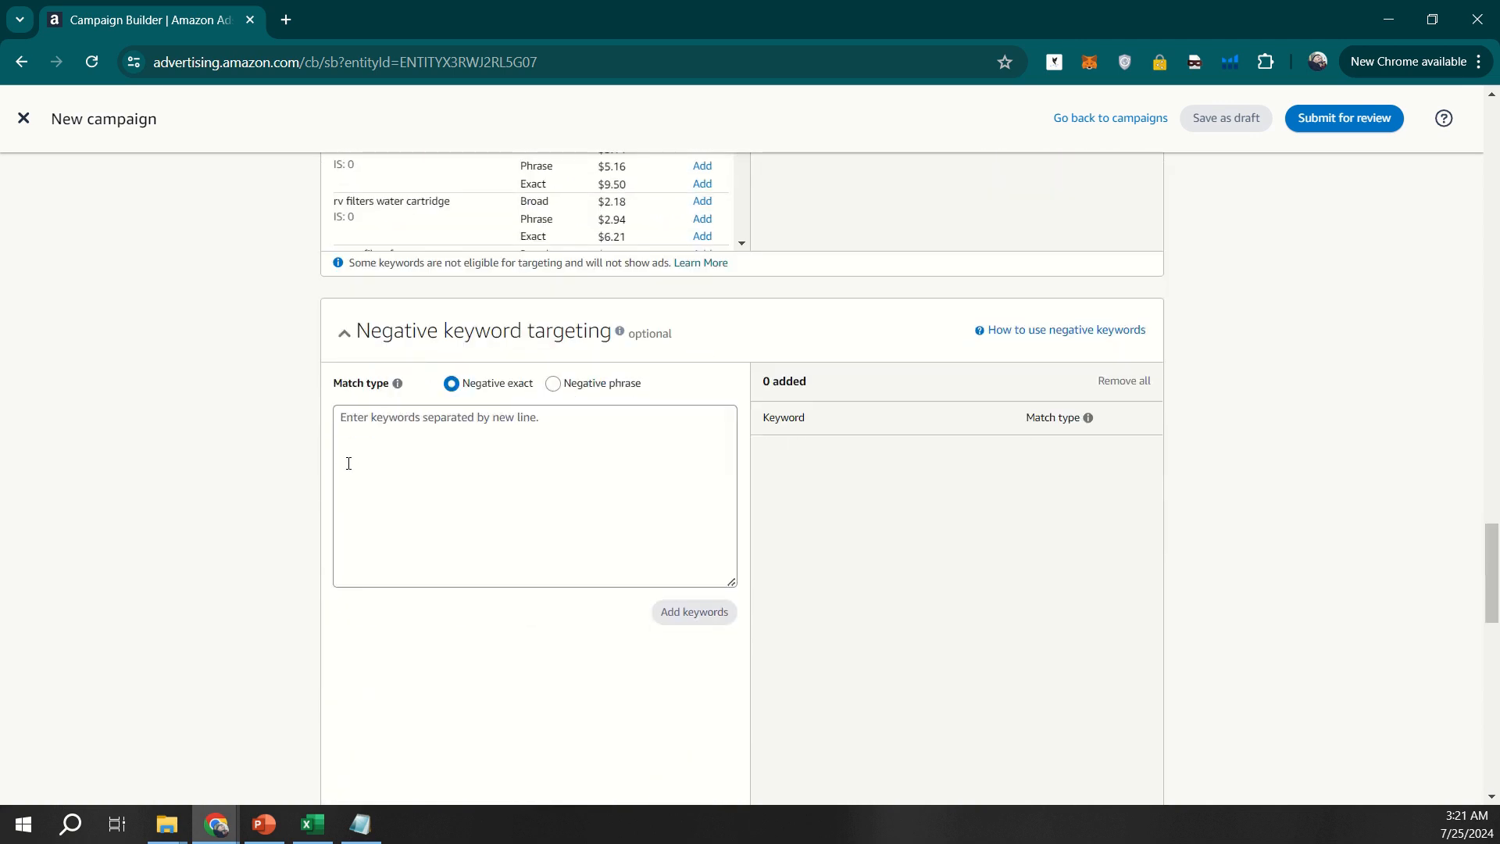
left_click(440, 464)
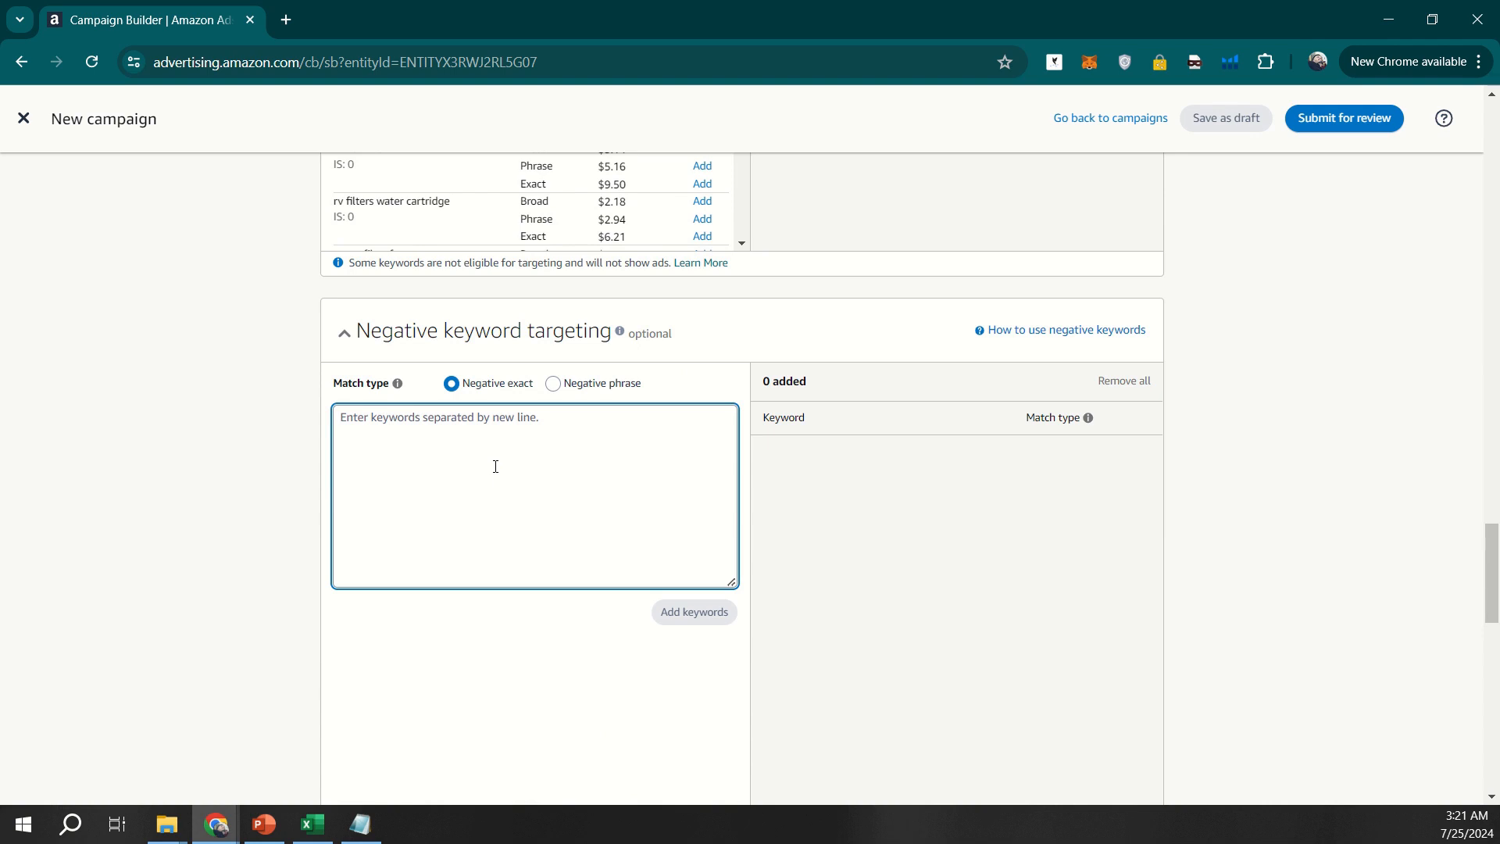
scroll(495, 466, "down", 4)
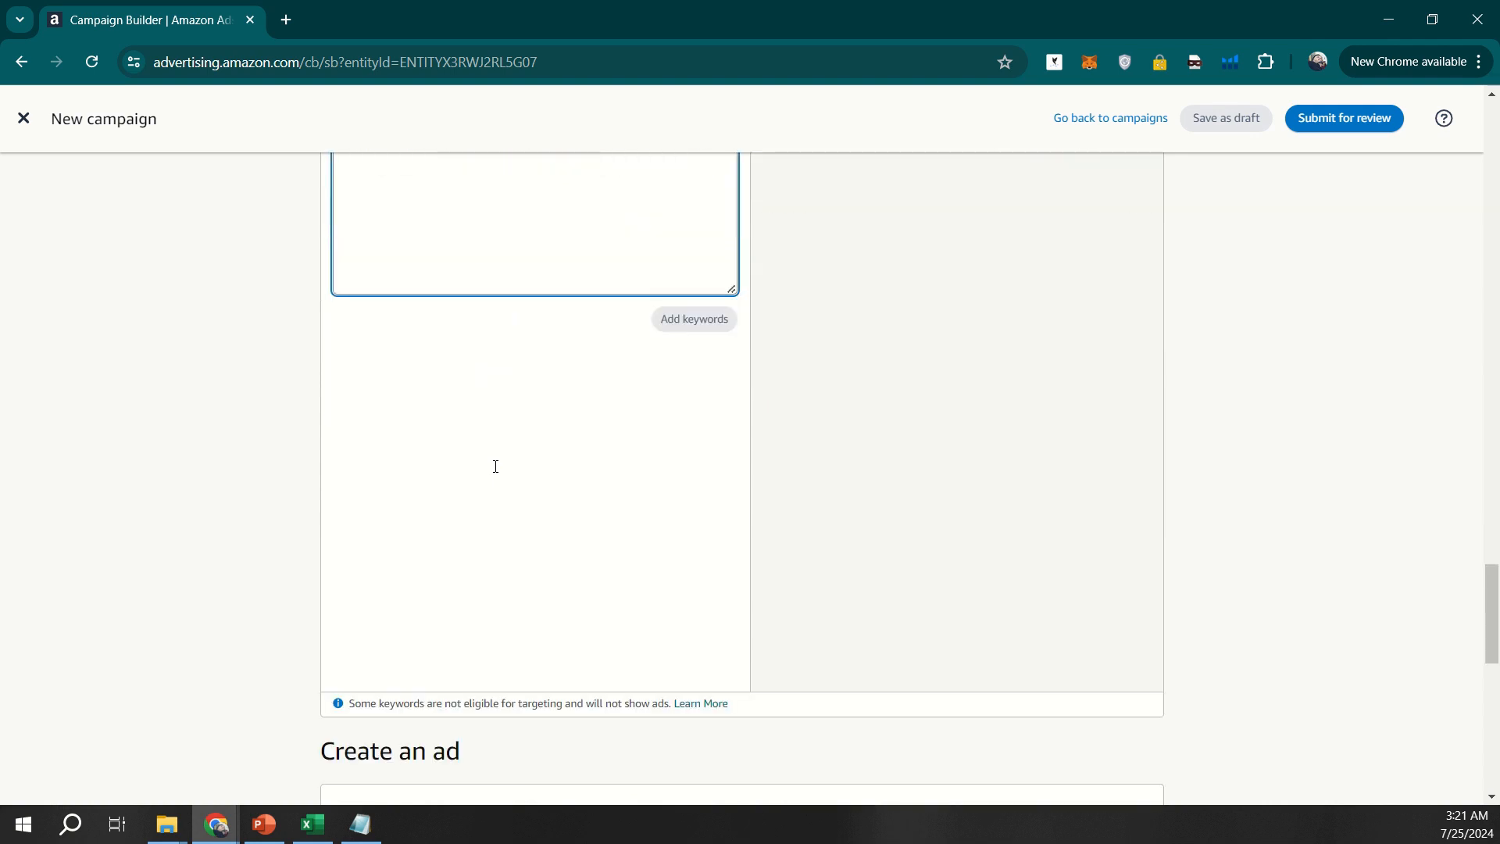
scroll(495, 471, "down", 5)
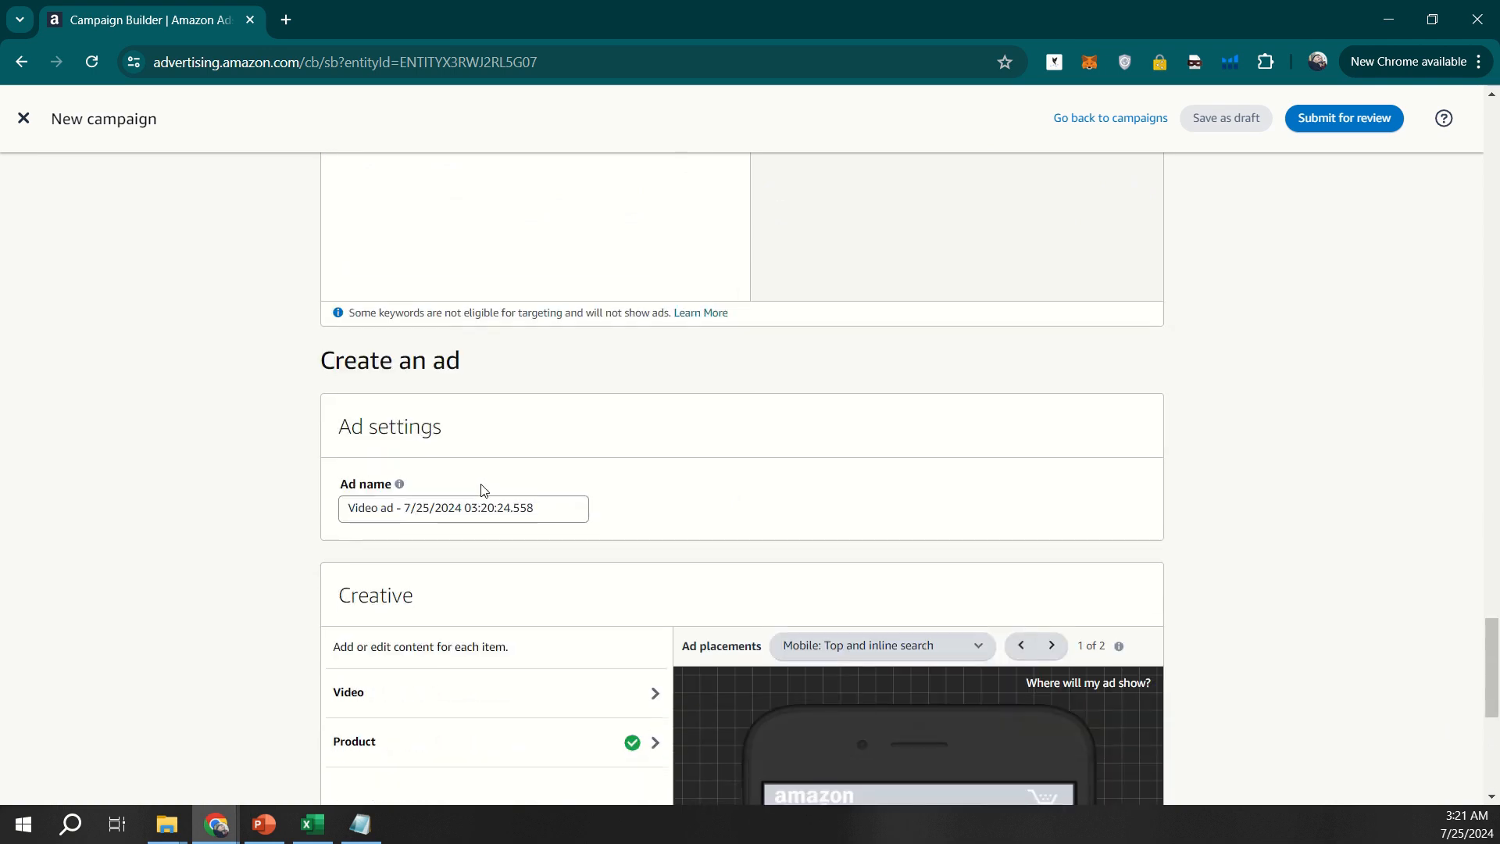
scroll(474, 510, "down", 4)
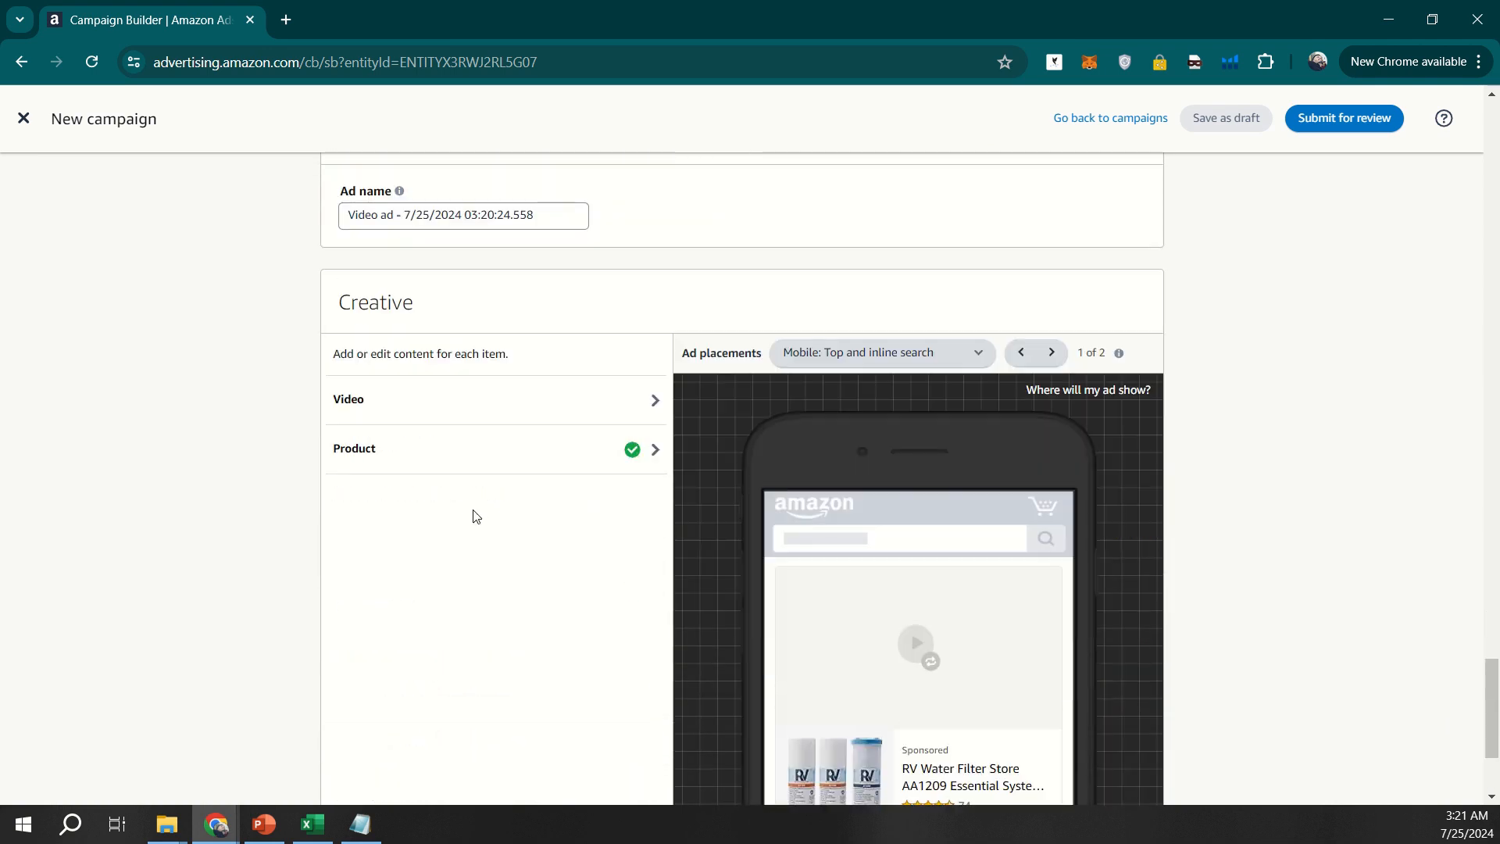
scroll(475, 516, "down", 3)
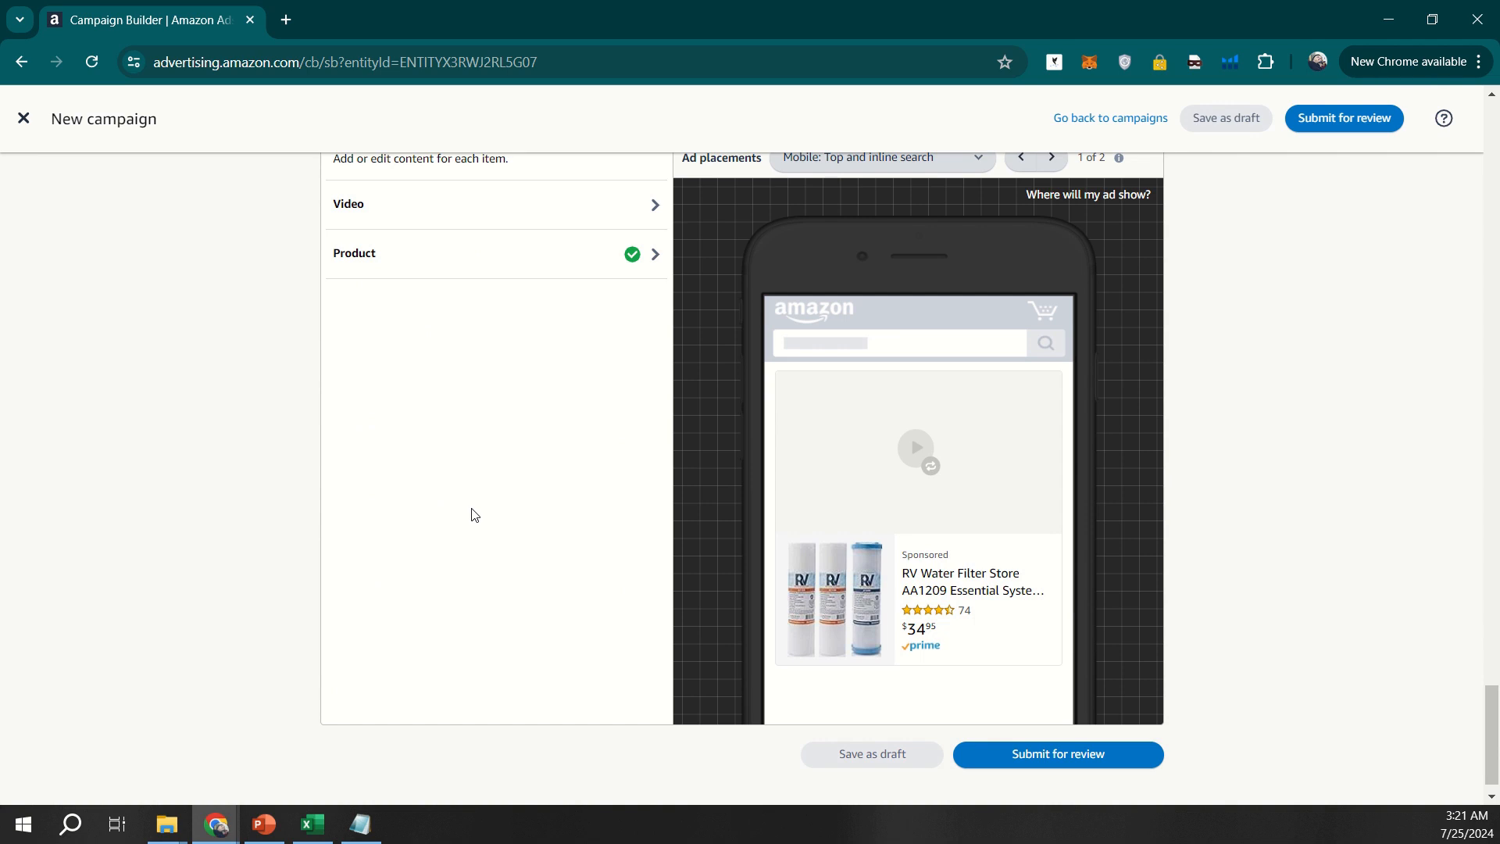
scroll(472, 515, "up", 20)
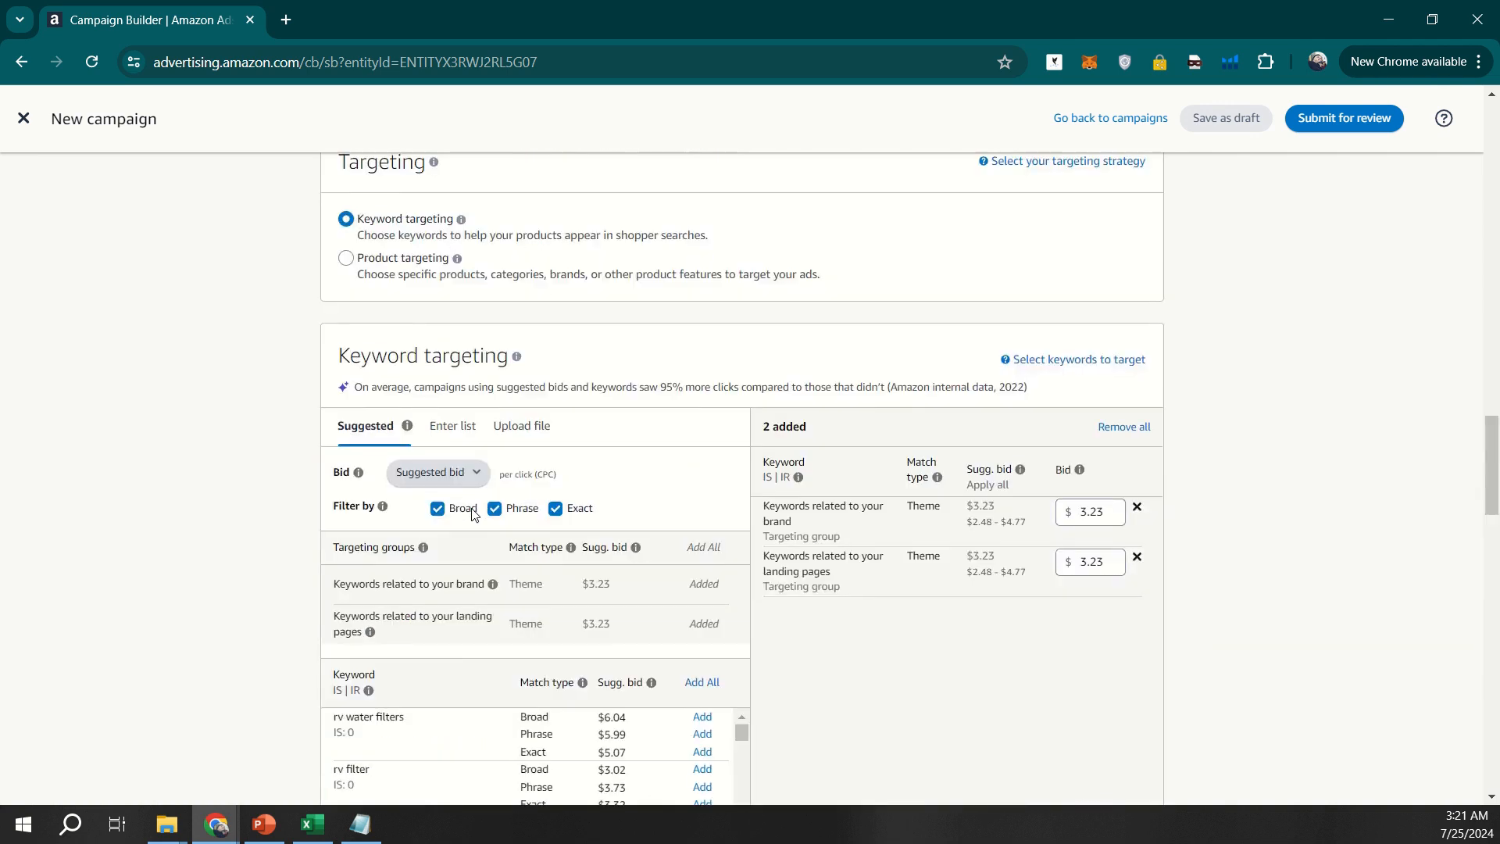
scroll(472, 515, "down", 20)
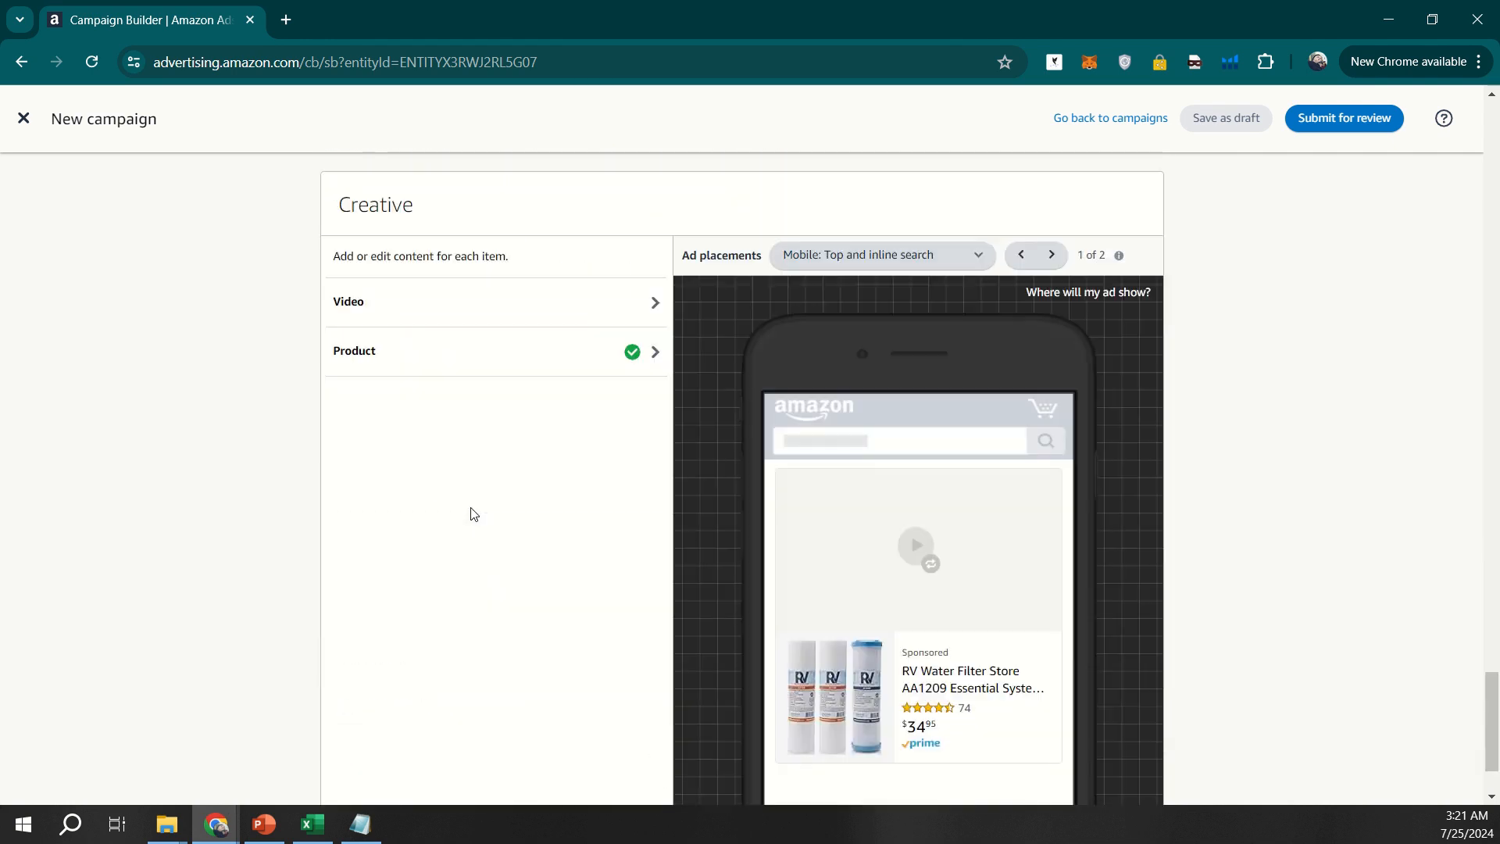